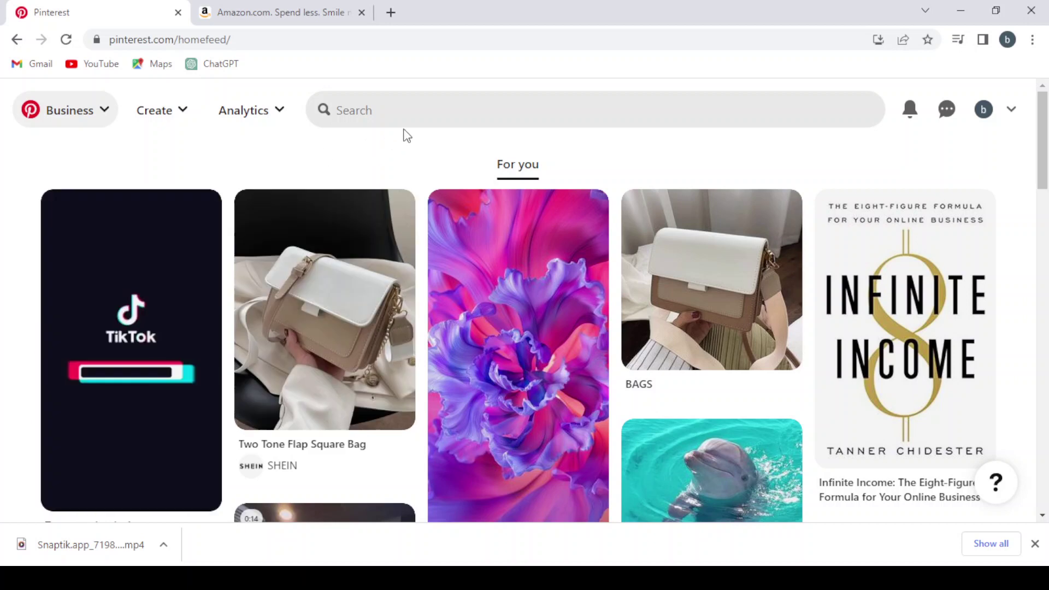
# Step: Search Pinterest for "Pet Care and Supplies" and browse the resulting pins
pyautogui.click(406, 120)
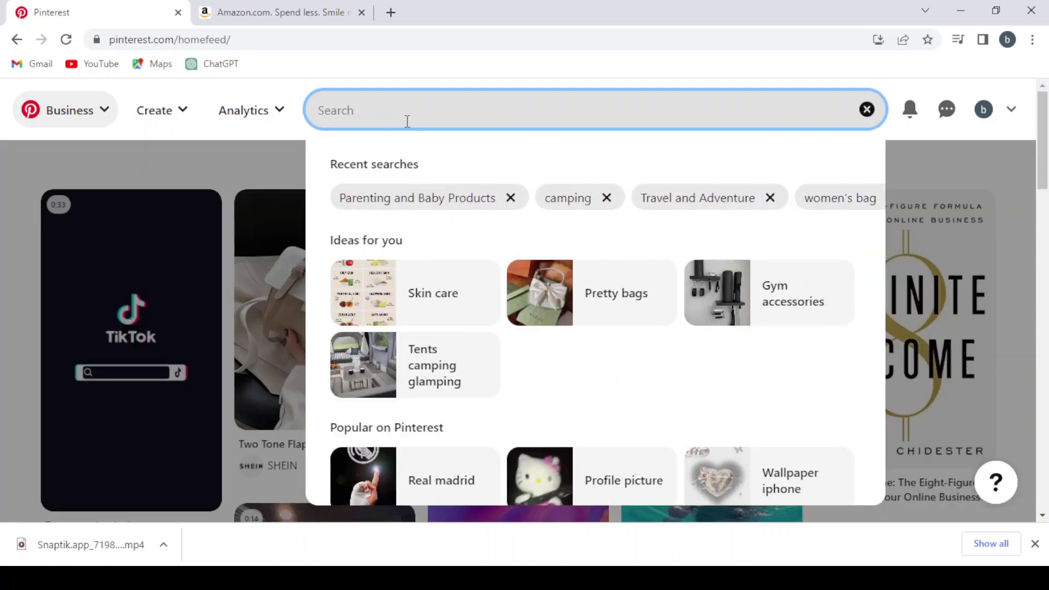
pyautogui.write('Pet Care and Supplies')
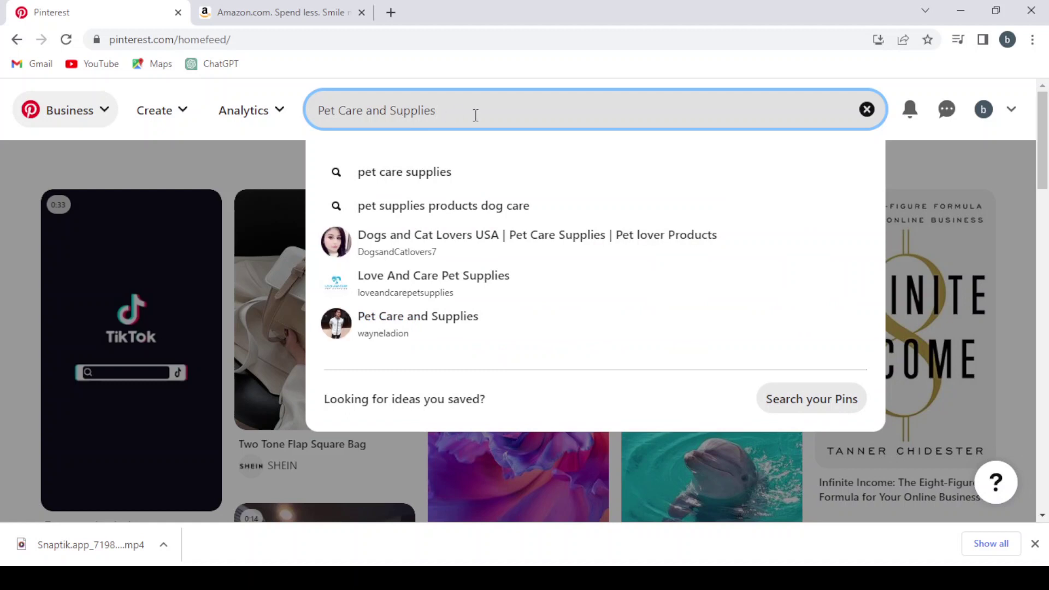
pyautogui.press('Return')
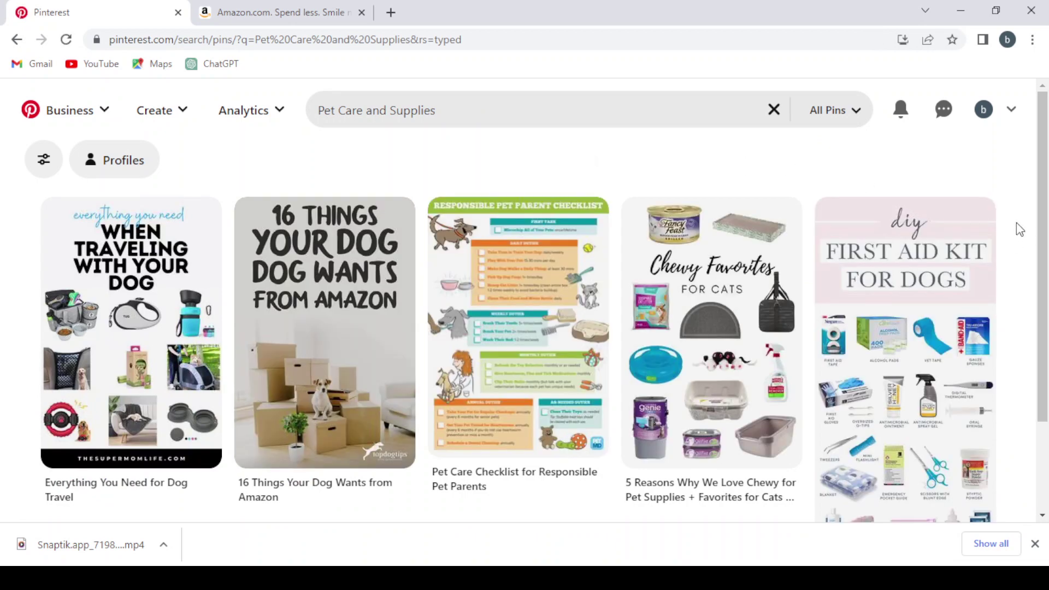
pyautogui.scroll(-2, 1017, 228)
pyautogui.scroll(-2, 1016, 227)
pyautogui.scroll(-2, 1017, 222)
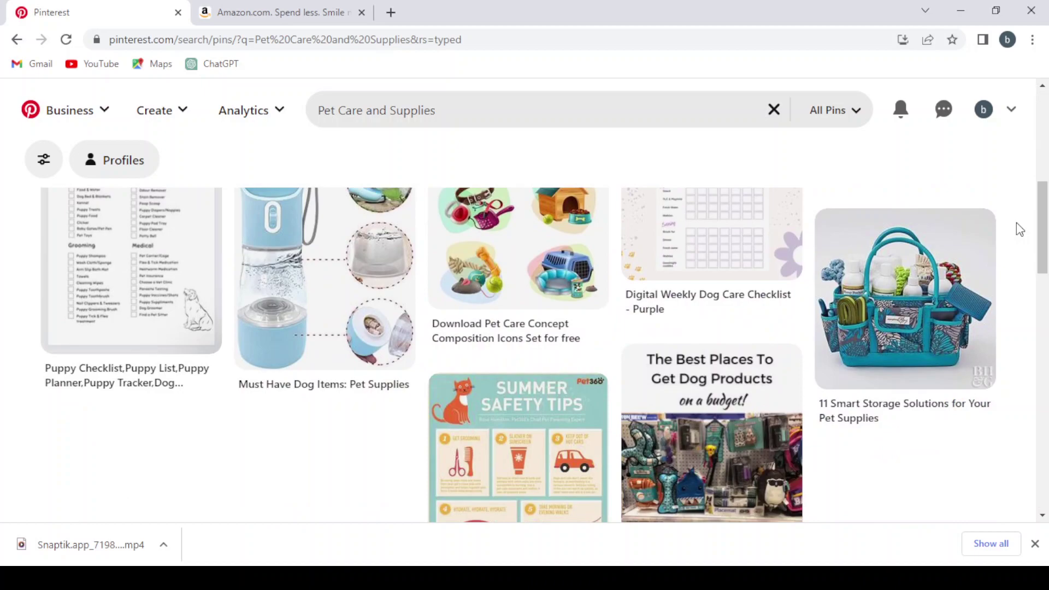
pyautogui.scroll(-2, 1017, 222)
pyautogui.scroll(2, 1017, 222)
pyautogui.scroll(4, 1017, 222)
pyautogui.scroll(-3, 1017, 223)
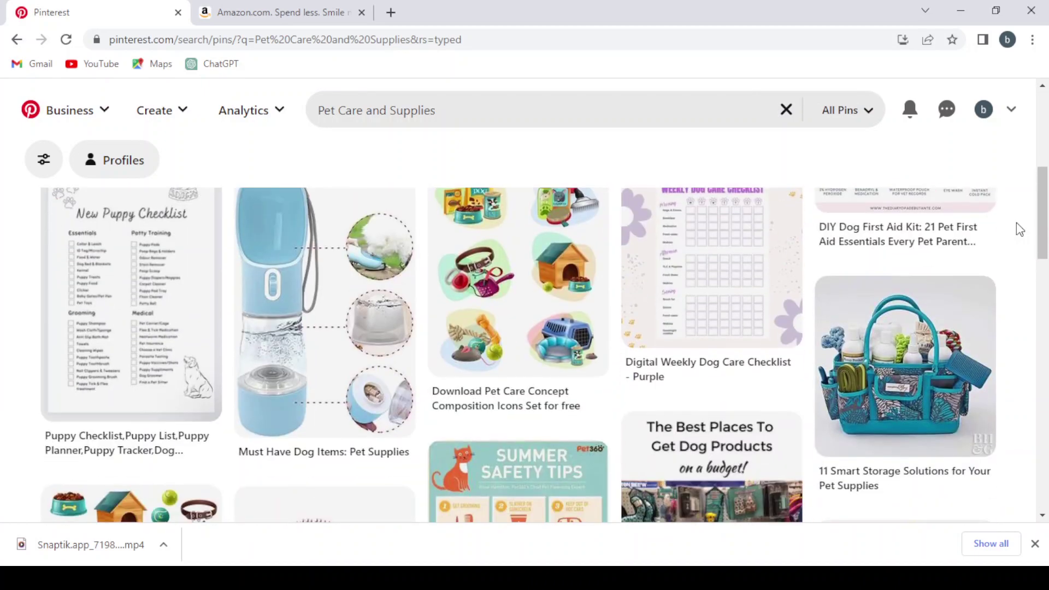
pyautogui.scroll(-3, 1017, 222)
pyautogui.scroll(-3, 1017, 222)
pyautogui.scroll(-1, 1017, 222)
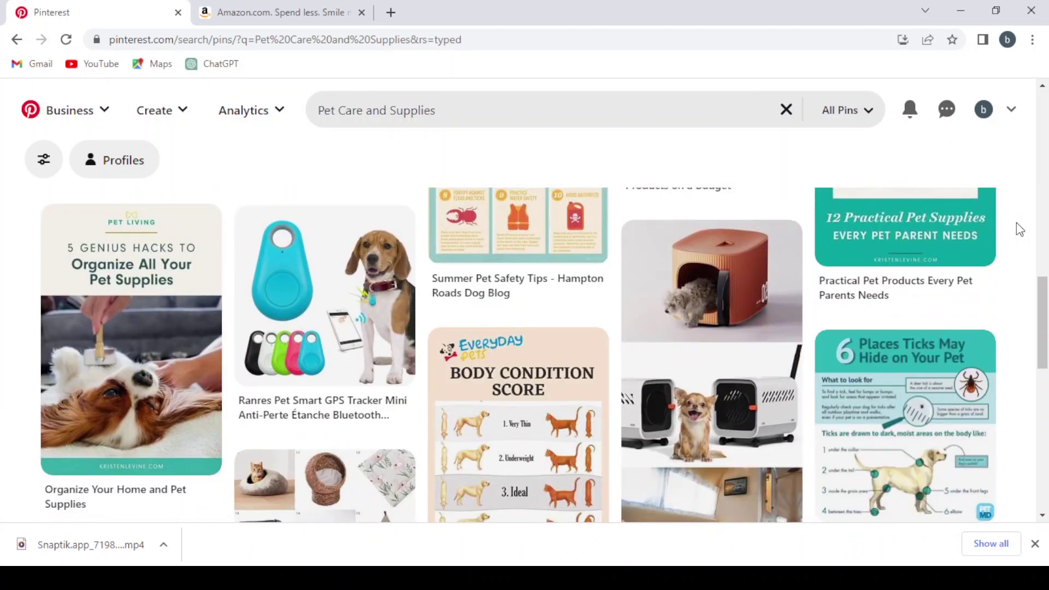
pyautogui.scroll(-3, 1020, 229)
pyautogui.scroll(-2, 1020, 228)
pyautogui.scroll(-1, 1019, 228)
pyautogui.scroll(2, 1019, 227)
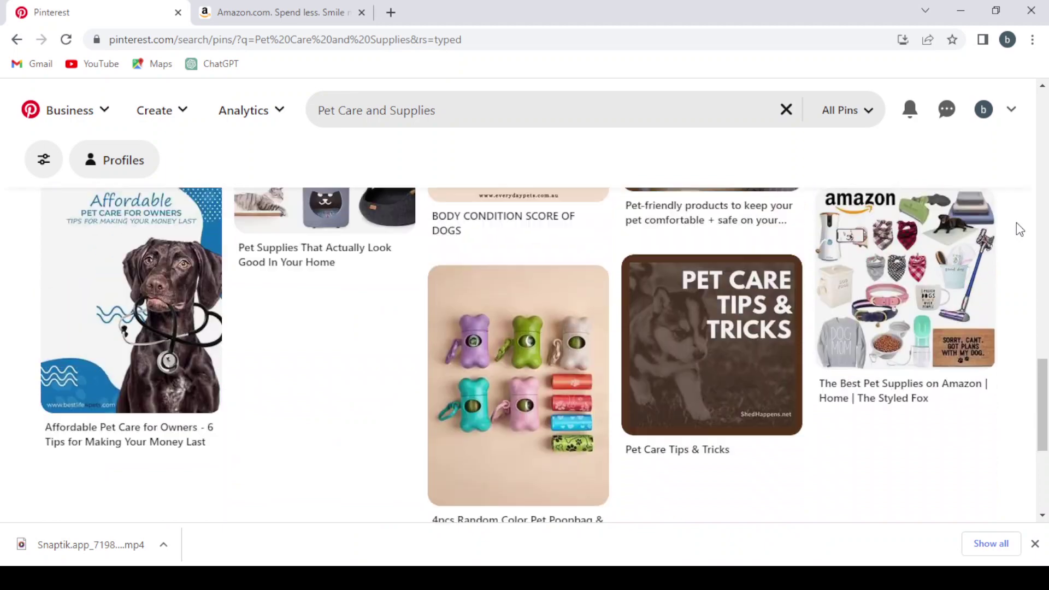
pyautogui.scroll(5, 1020, 228)
pyautogui.scroll(5, 1020, 228)
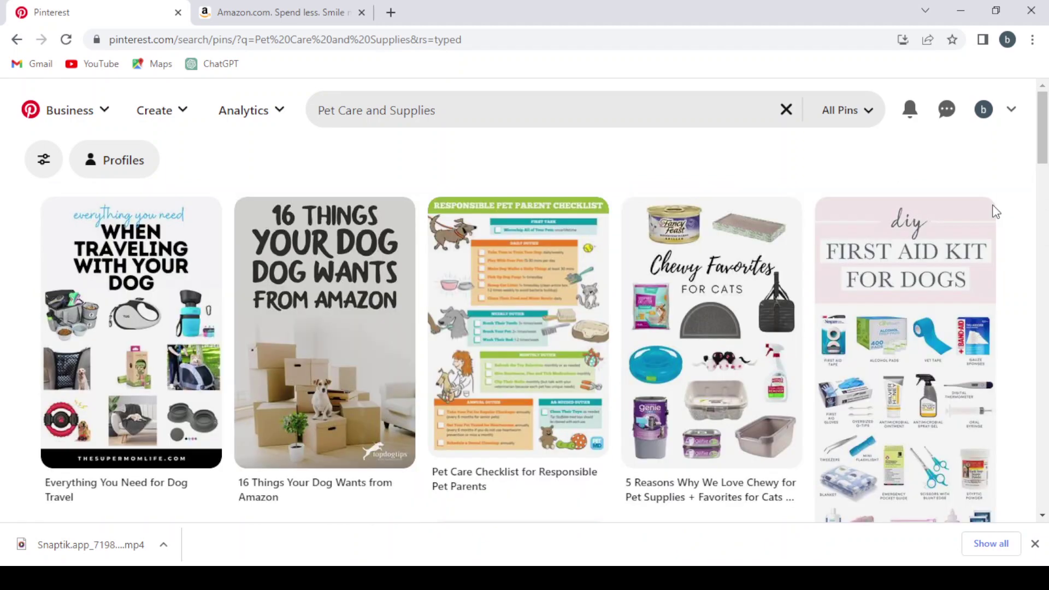
# Step: Change the Pinterest search query to "Pets" and run it
pyautogui.click(473, 113)
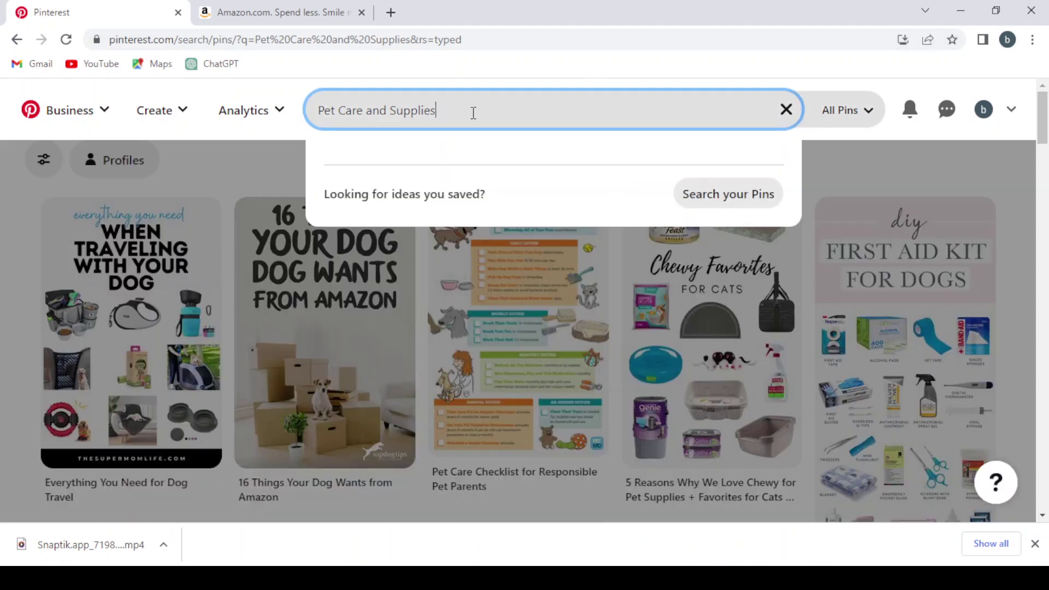
pyautogui.press('BackSpace')
pyautogui.press('BackSpace')
pyautogui.press('BackSpace')
pyautogui.press('BackSpace')
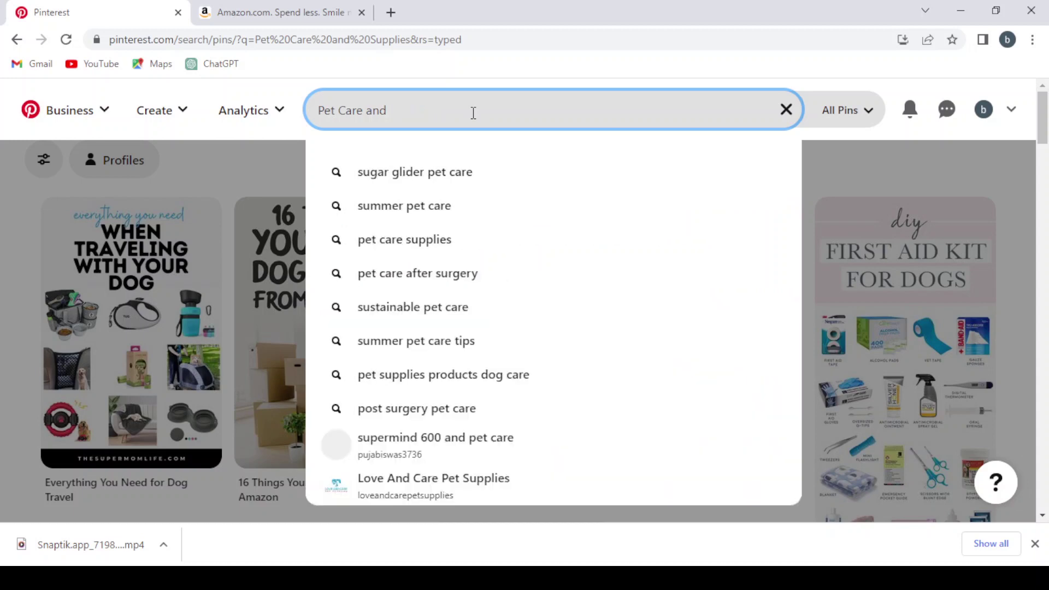
pyautogui.press('BackSpace')
pyautogui.press('BackSpace')
pyautogui.press('BackSpace')
pyautogui.press('BackSpace')
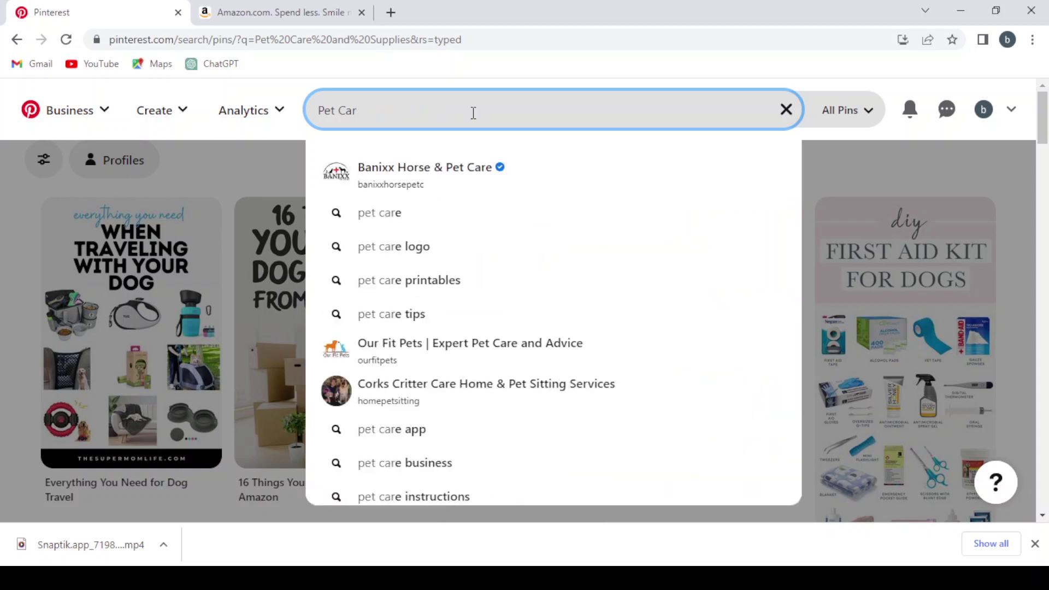
pyautogui.press('BackSpace')
pyautogui.press('BackSpace')
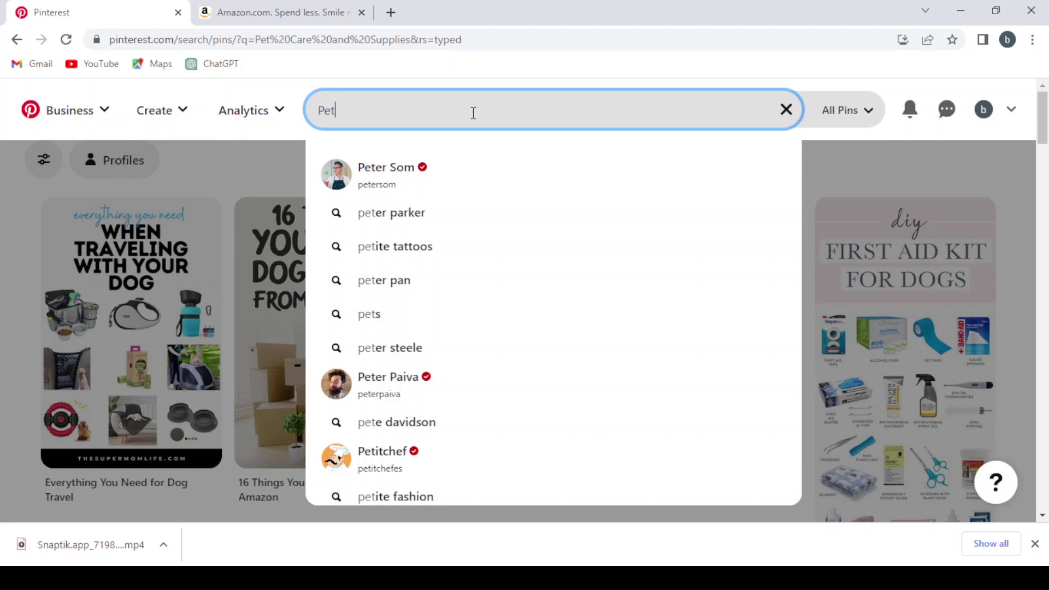
pyautogui.write('s')
pyautogui.press('Return')
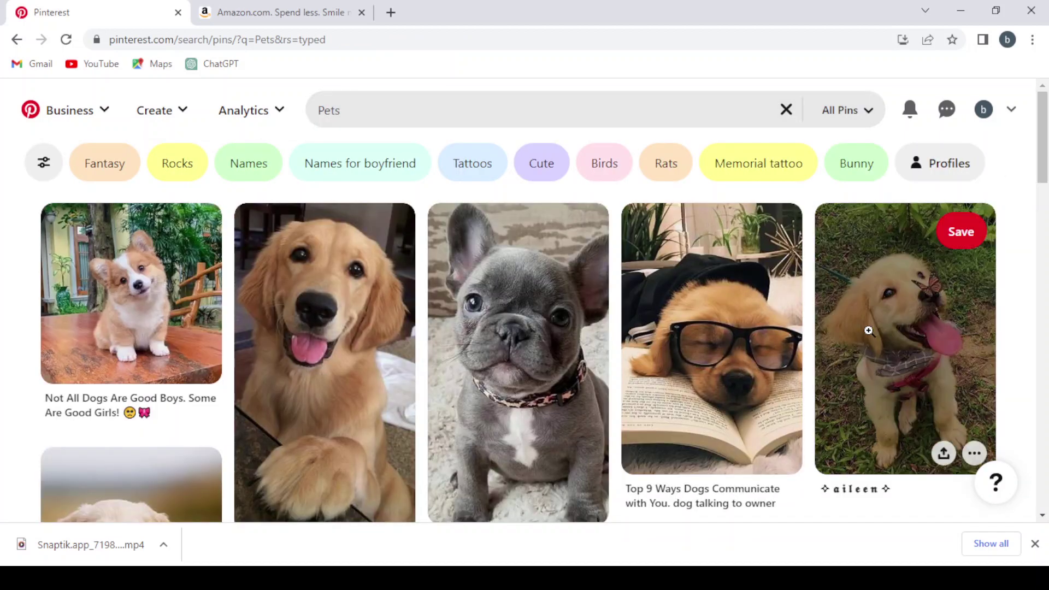
pyautogui.scroll(-2, 1020, 351)
pyautogui.scroll(-3, 1020, 351)
pyautogui.scroll(-3, 1020, 351)
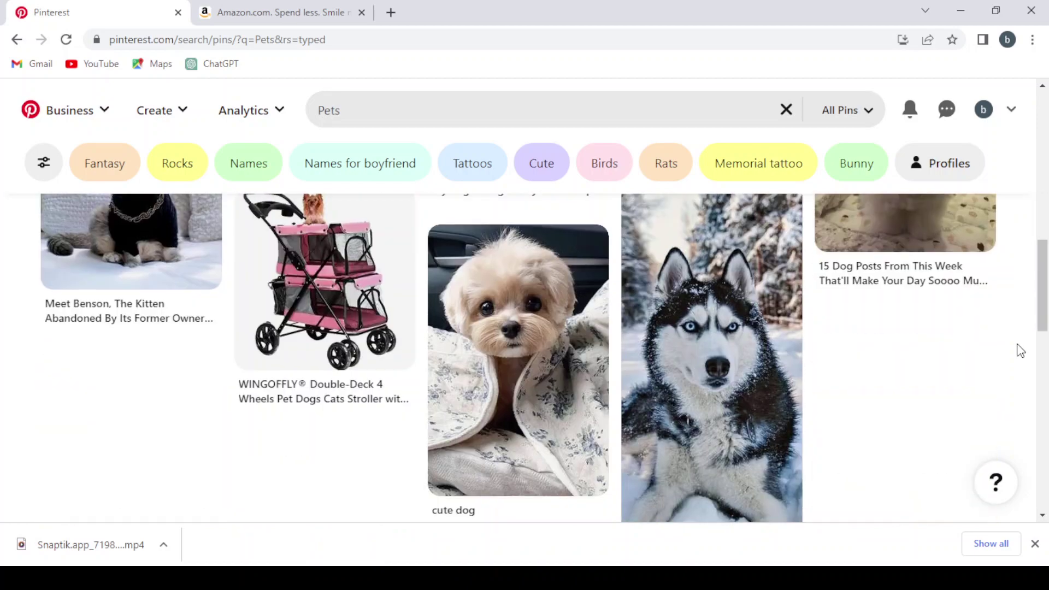
pyautogui.scroll(-2, 1020, 351)
pyautogui.scroll(-2, 1021, 351)
pyautogui.scroll(-3, 1020, 351)
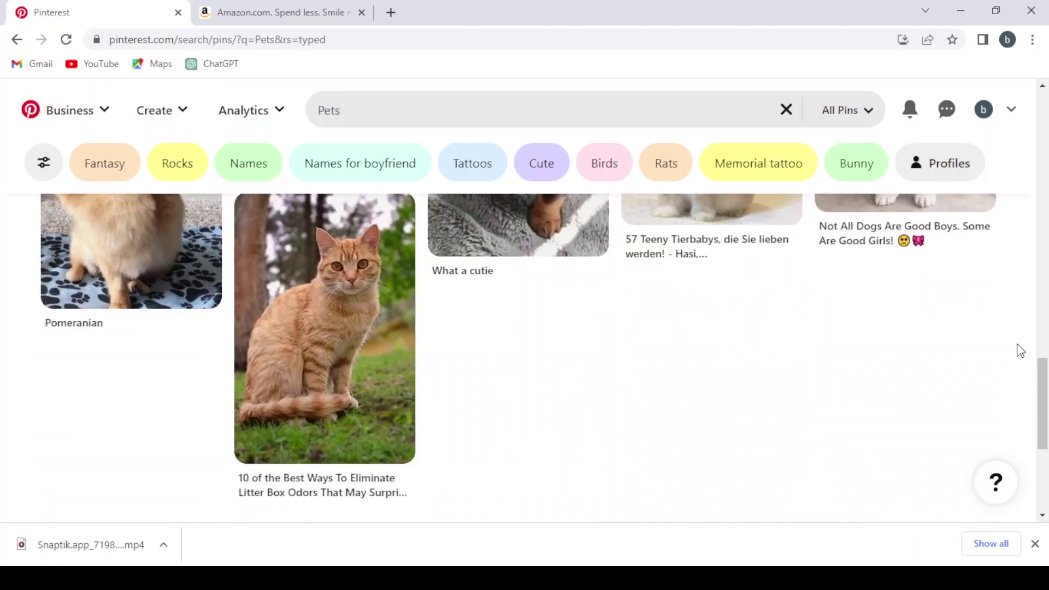
pyautogui.scroll(-3, 1020, 352)
pyautogui.scroll(-3, 1020, 351)
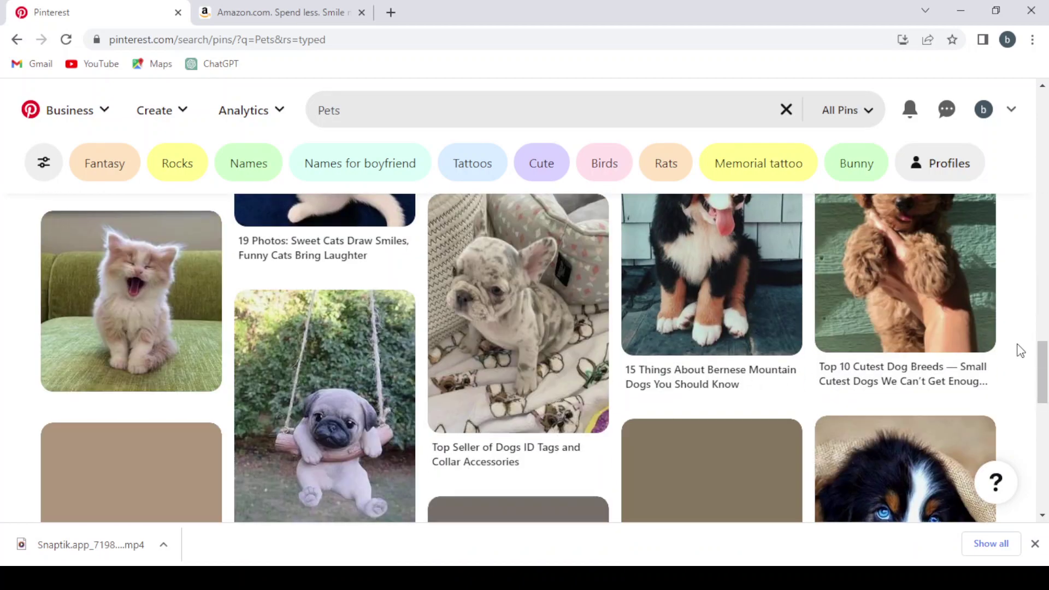
pyautogui.scroll(-3, 1020, 351)
pyautogui.scroll(-3, 1021, 352)
pyautogui.scroll(-3, 1021, 351)
pyautogui.scroll(-3, 1020, 351)
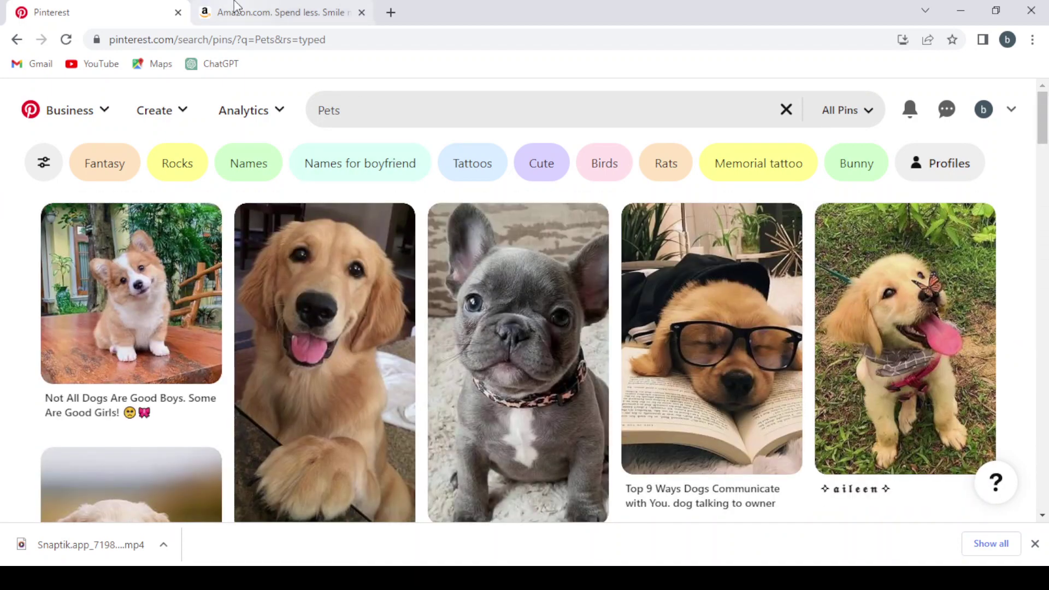
# Step: Glance at the Amazon tab, then return to the Pinterest pet results
pyautogui.click(277, 6)
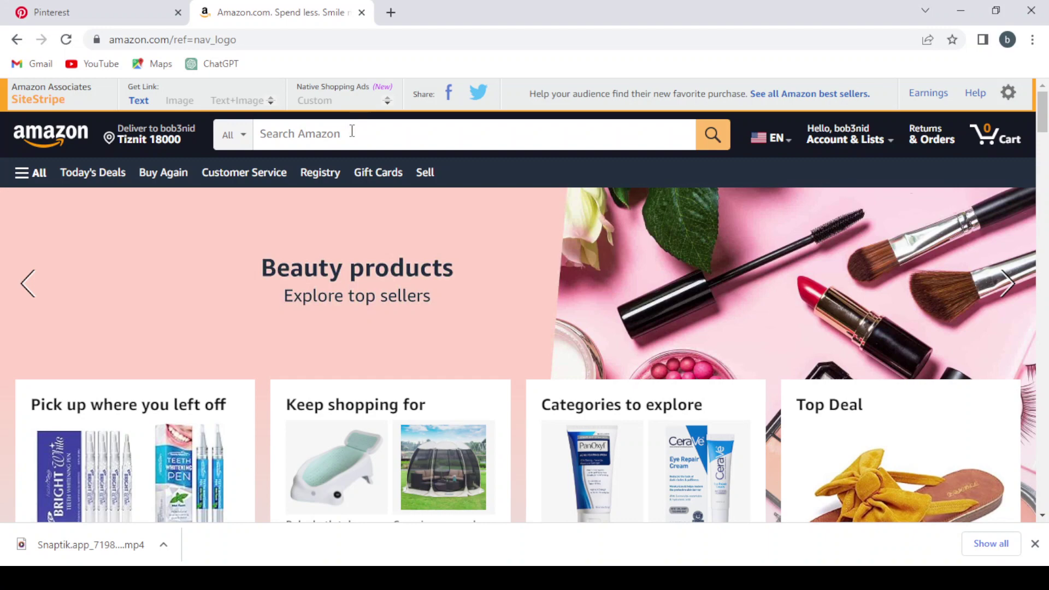
pyautogui.click(125, 7)
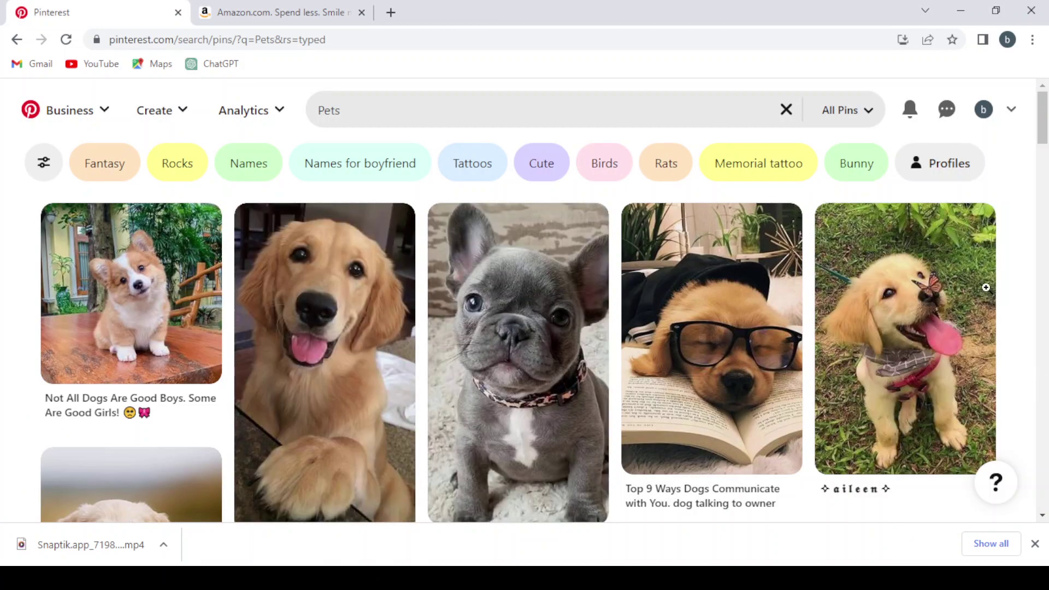
pyautogui.scroll(-2, 1048, 296)
pyautogui.scroll(-4, 1047, 295)
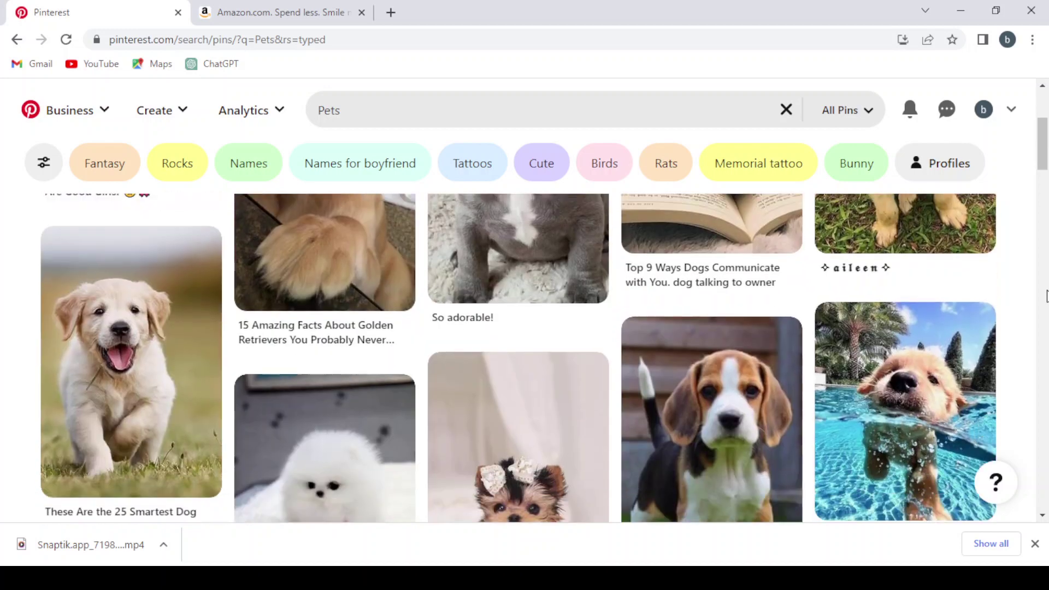
pyautogui.scroll(-4, 1047, 295)
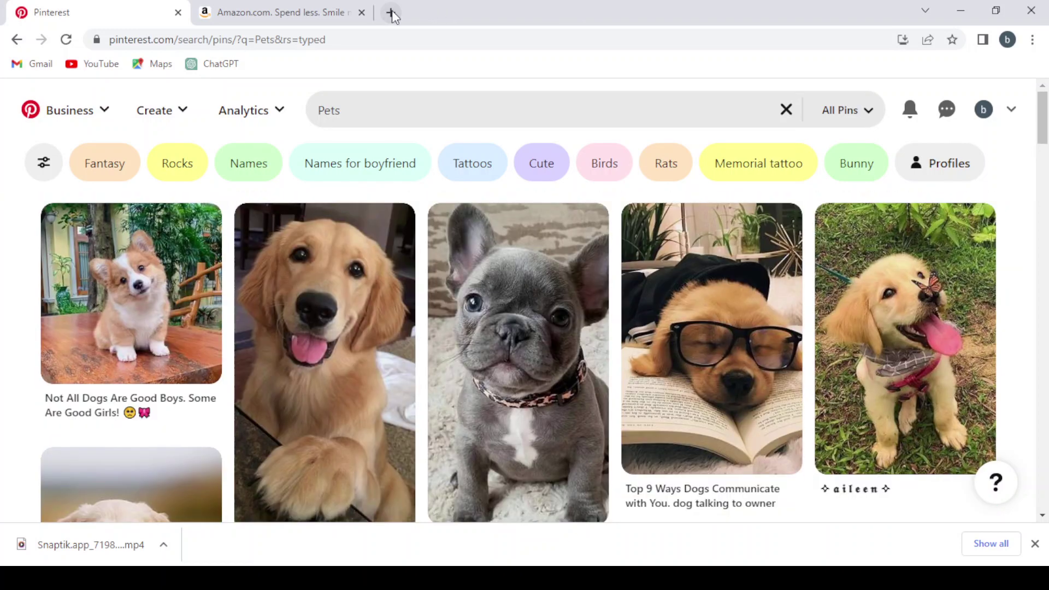
# Step: Open tiktok.com in a new tab and search it for "pets"
pyautogui.click(392, 13)
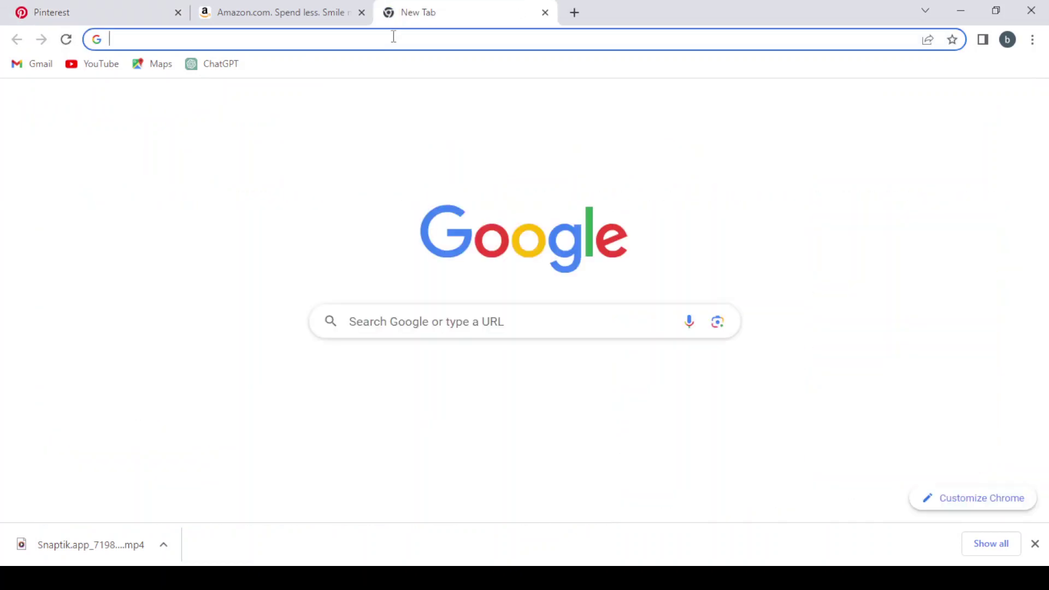
pyautogui.write('ti')
pyautogui.press('Return')
pyautogui.write('pets')
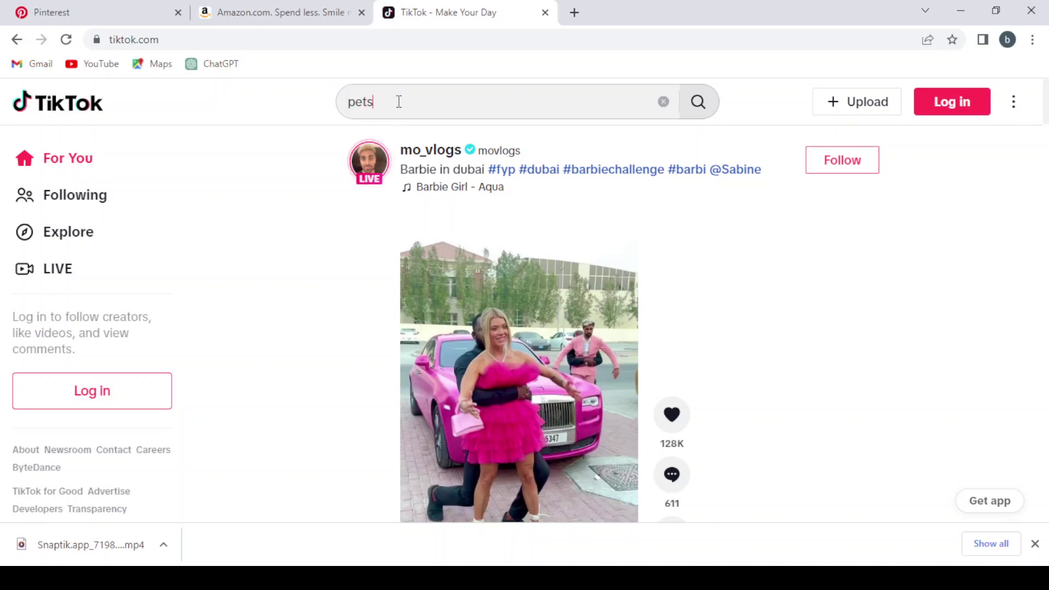
pyautogui.press('Return')
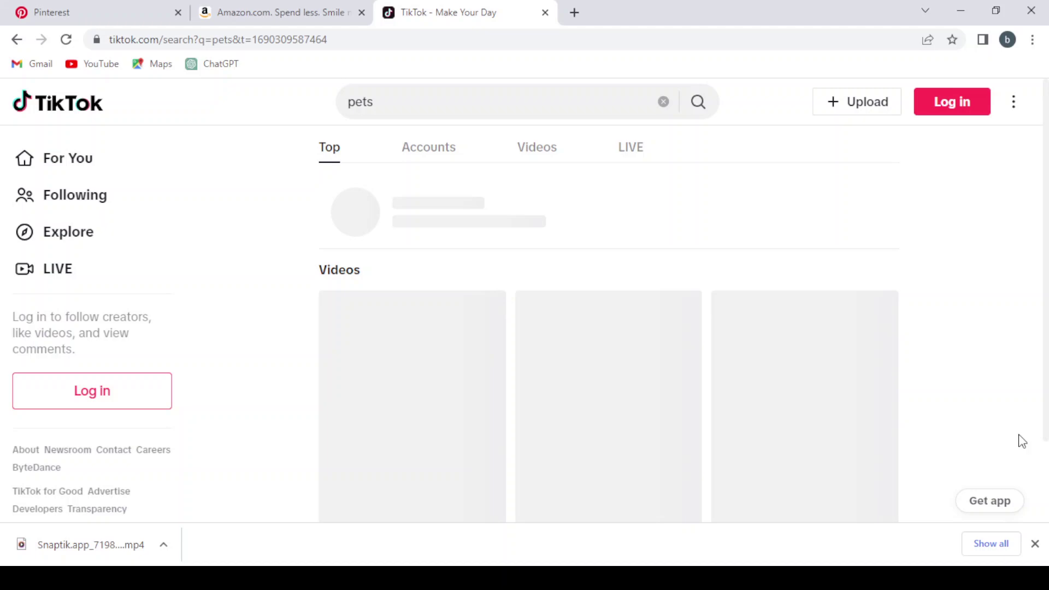
pyautogui.click(1035, 545)
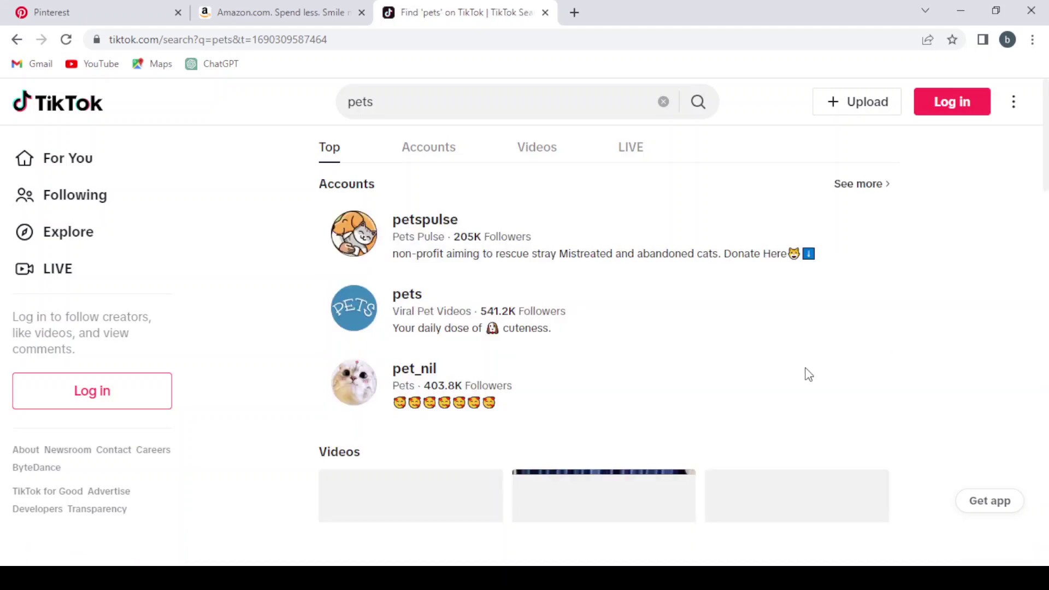
pyautogui.scroll(-2, 805, 374)
pyautogui.scroll(-2, 805, 374)
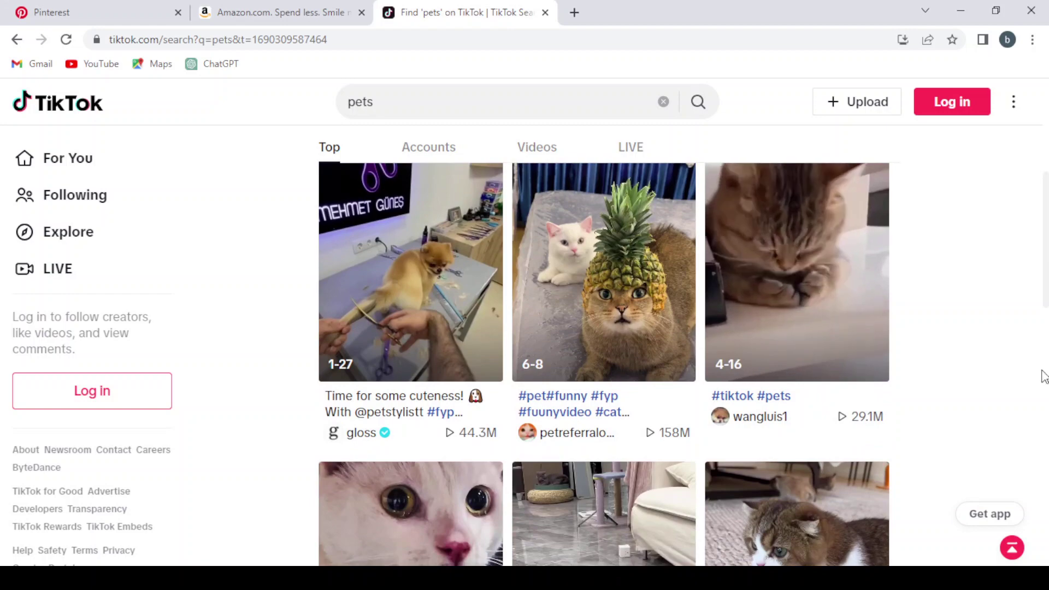
pyautogui.scroll(-3, 1043, 375)
pyautogui.scroll(3, 1041, 375)
pyautogui.scroll(1, 1044, 375)
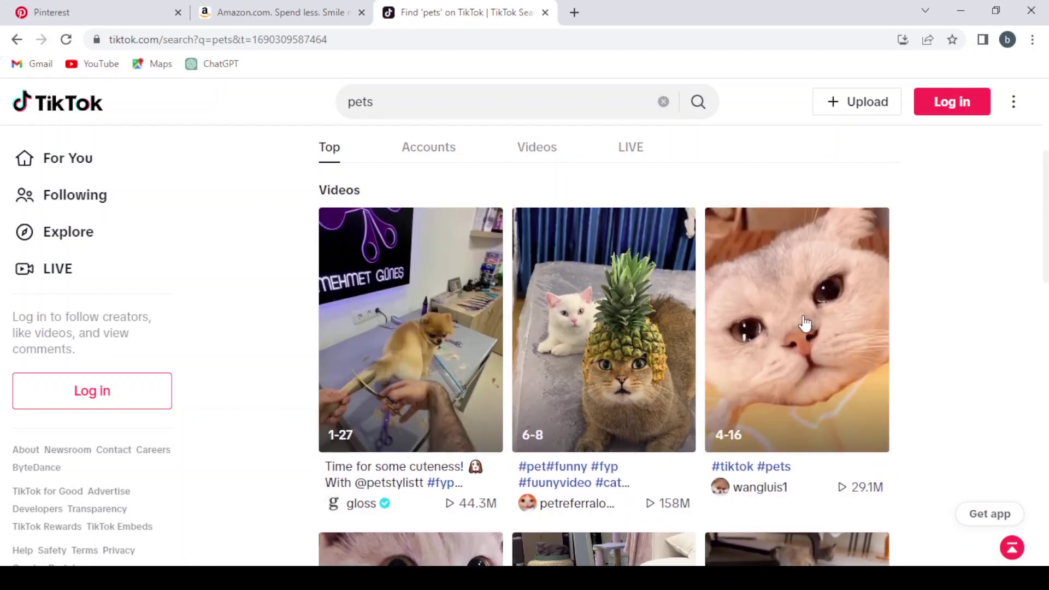
pyautogui.scroll(-1, 631, 344)
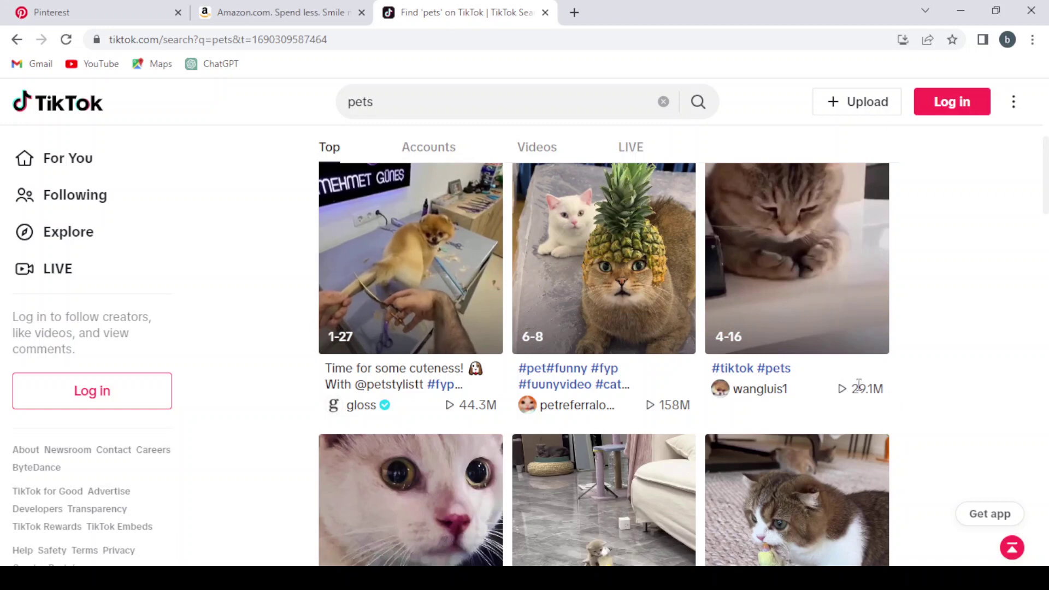
pyautogui.moveTo(603, 330)
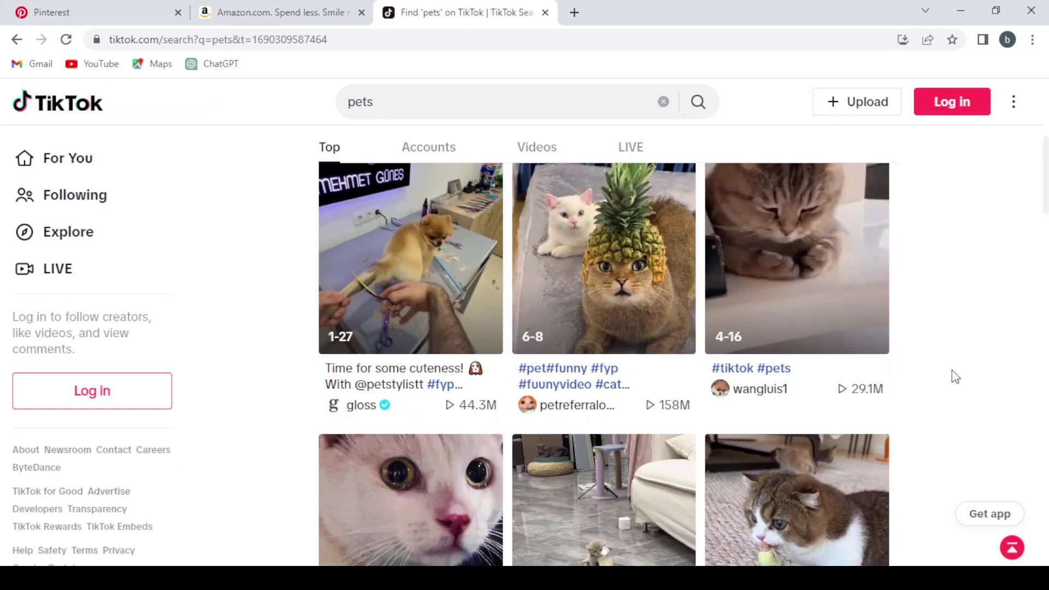
pyautogui.scroll(-2, 952, 376)
pyautogui.scroll(-1, 952, 377)
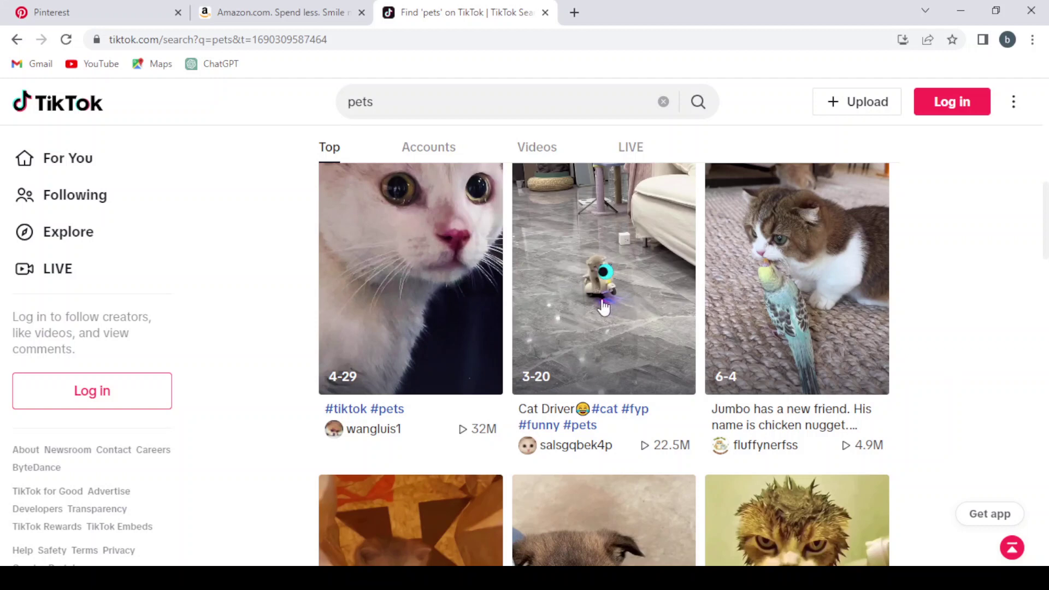
pyautogui.scroll(-2, 603, 307)
pyautogui.scroll(1, 604, 307)
pyautogui.scroll(-1, 603, 307)
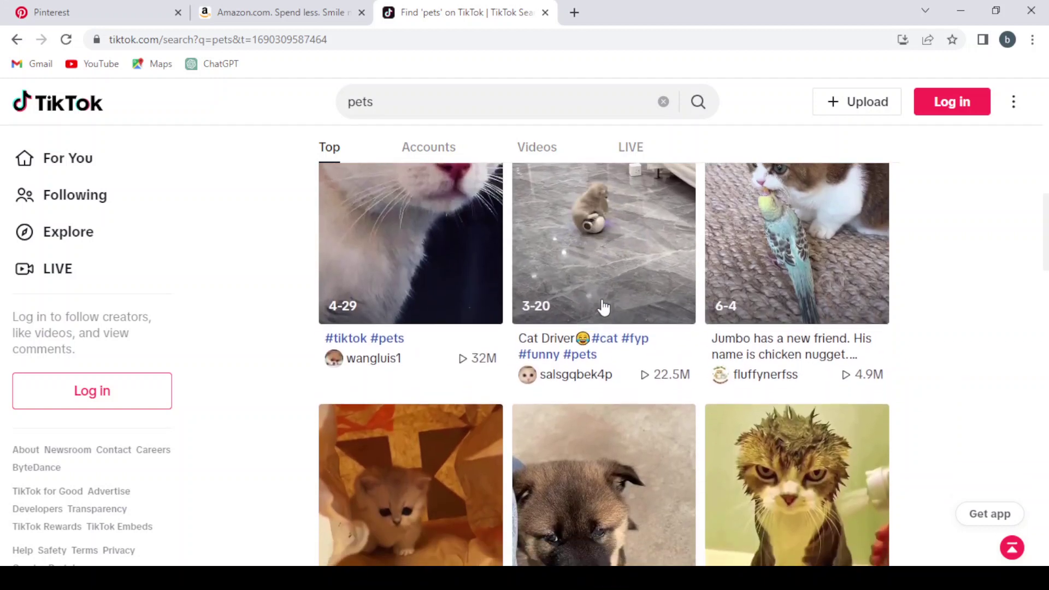
pyautogui.scroll(1, 603, 307)
pyautogui.scroll(-1, 604, 307)
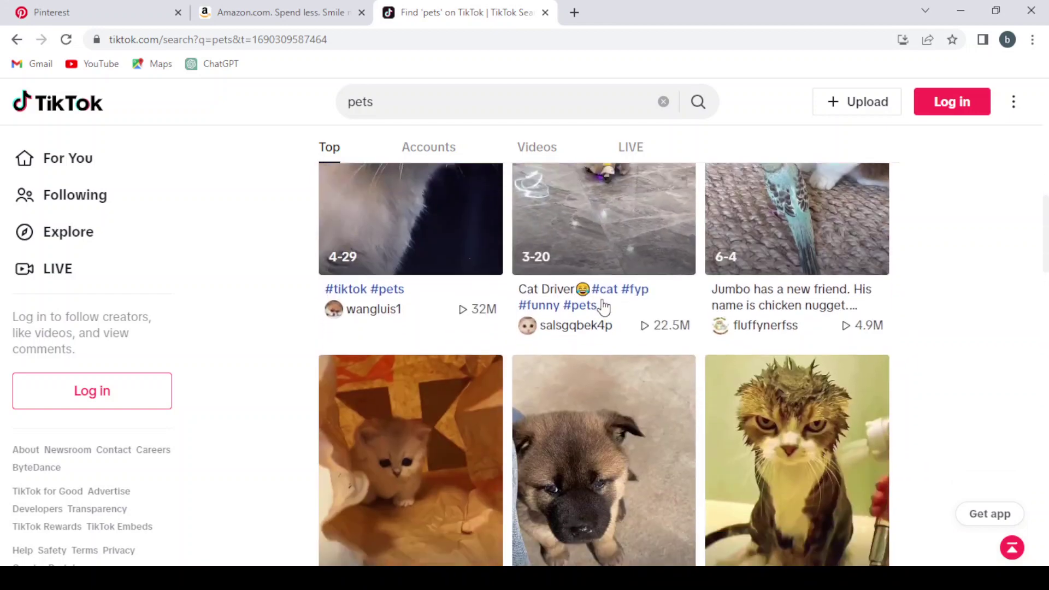
pyautogui.scroll(-1, 604, 307)
pyautogui.scroll(-1, 604, 307)
pyautogui.scroll(-2, 604, 307)
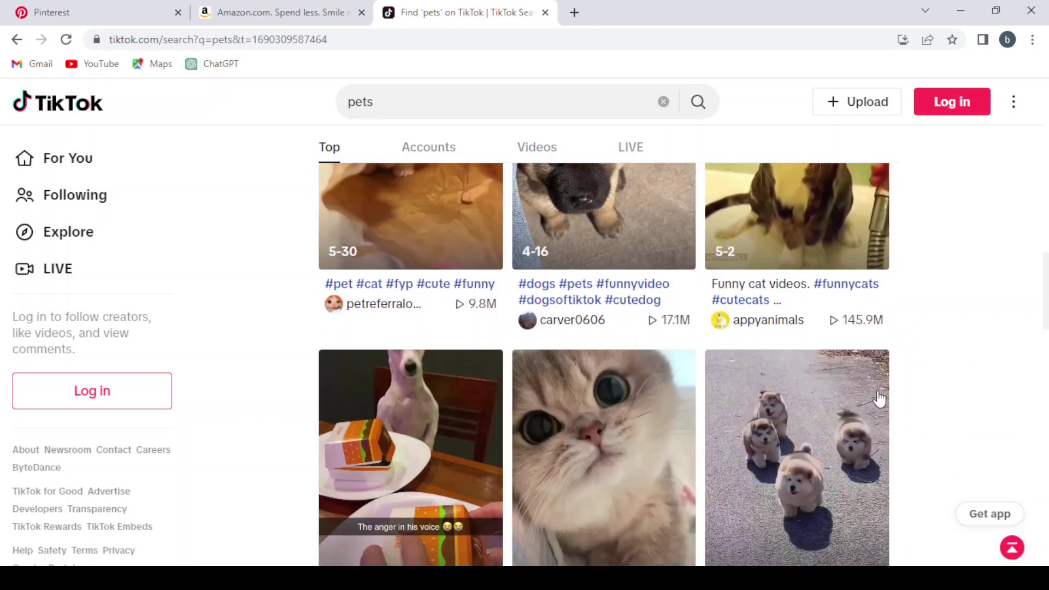
pyautogui.scroll(-2, 879, 397)
pyautogui.scroll(-3, 878, 397)
pyautogui.scroll(-2, 878, 398)
pyautogui.scroll(-3, 878, 397)
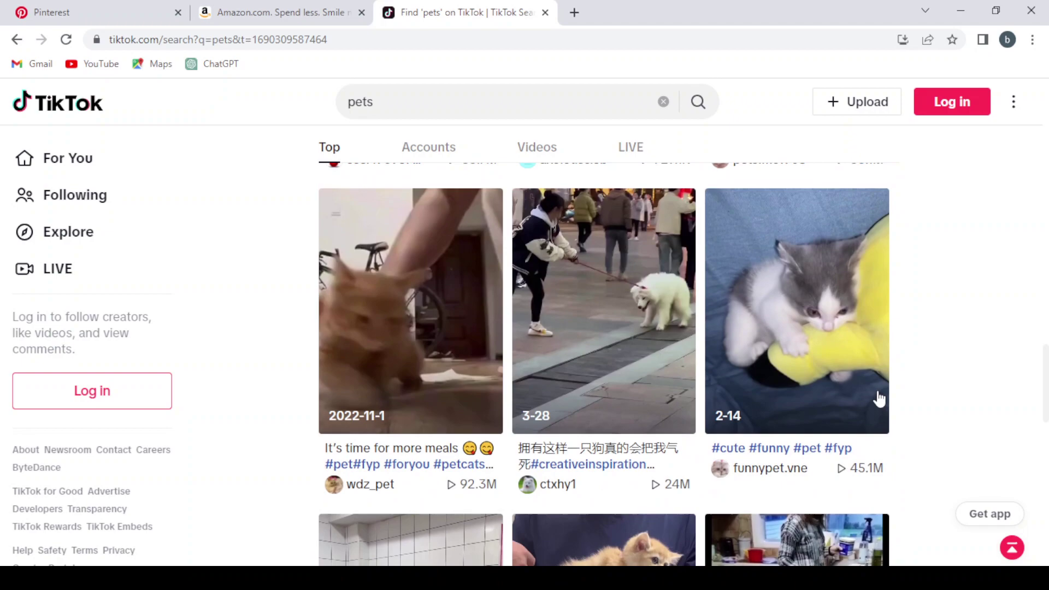
pyautogui.scroll(-3, 878, 398)
pyautogui.scroll(-3, 879, 398)
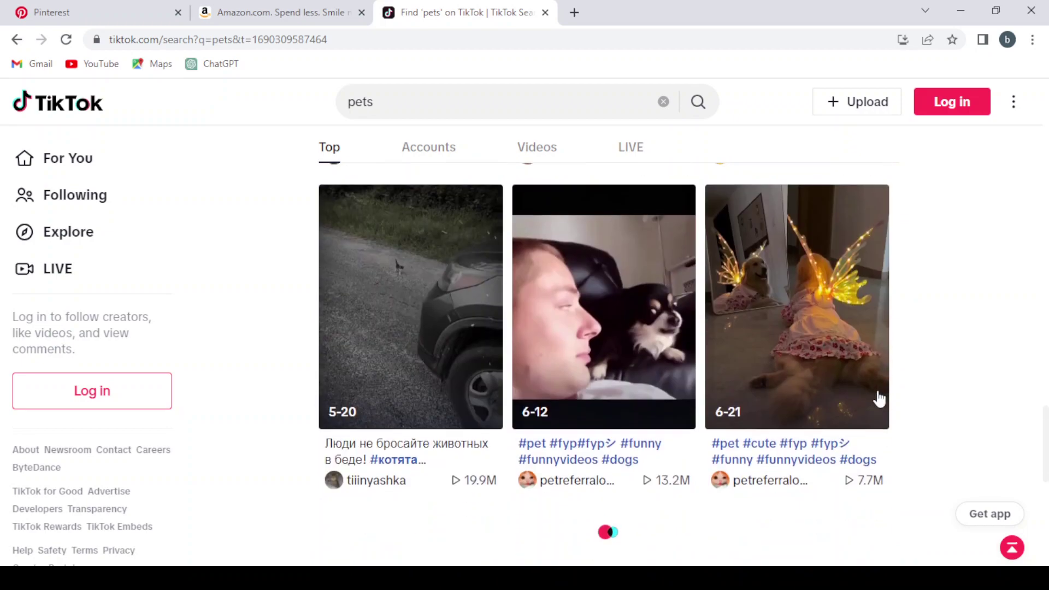
pyautogui.scroll(15, 878, 397)
pyautogui.scroll(10, 878, 397)
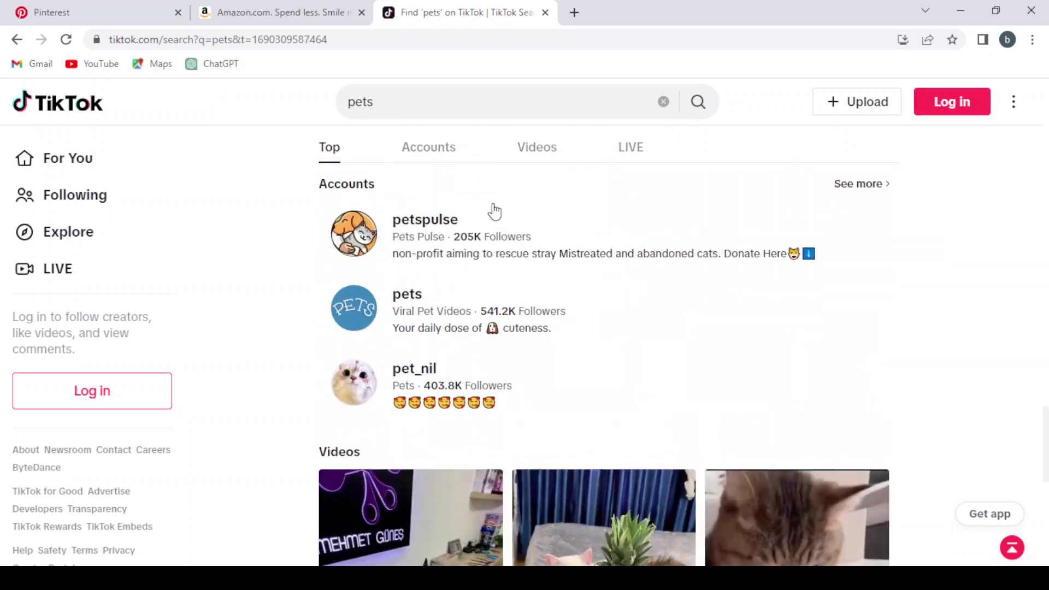
# Step: Replace the TikTok search with the "pet supplies" suggestion
pyautogui.click(394, 100)
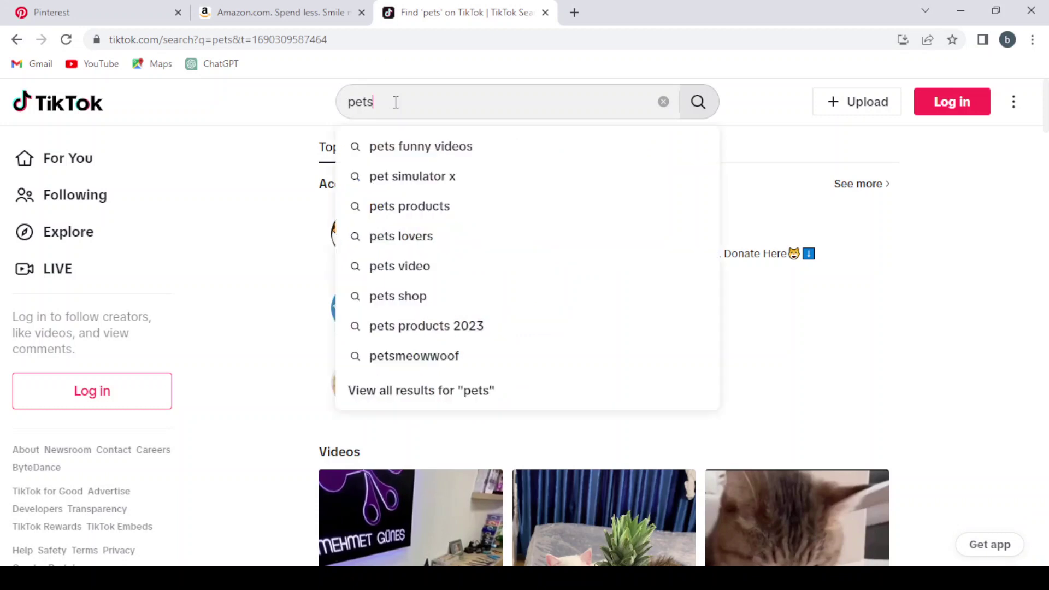
pyautogui.press('BackSpace')
pyautogui.write('Pet Care and Supplie')
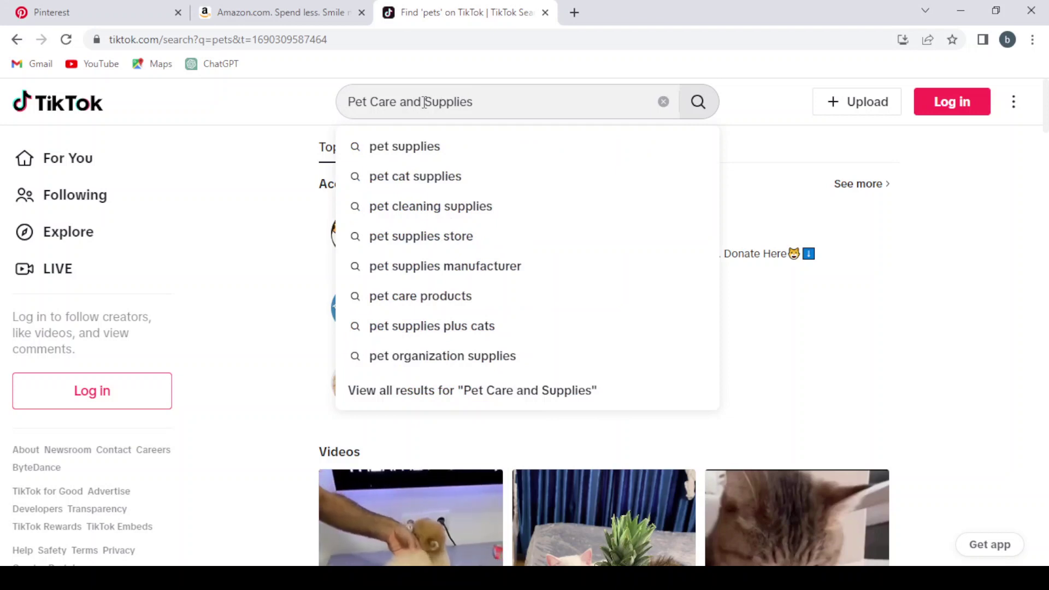
pyautogui.click(418, 153)
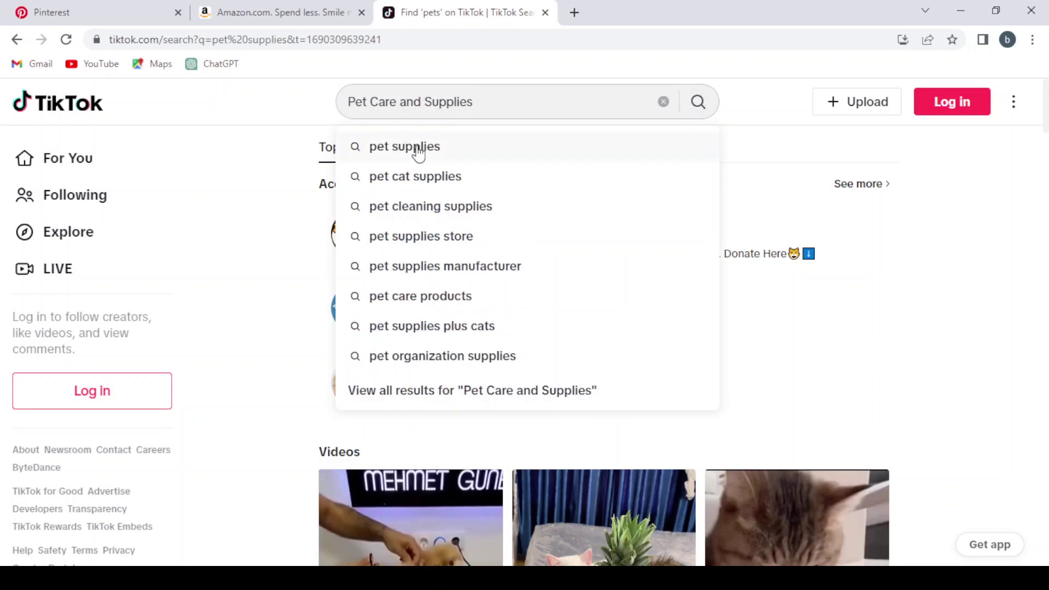
pyautogui.click(418, 152)
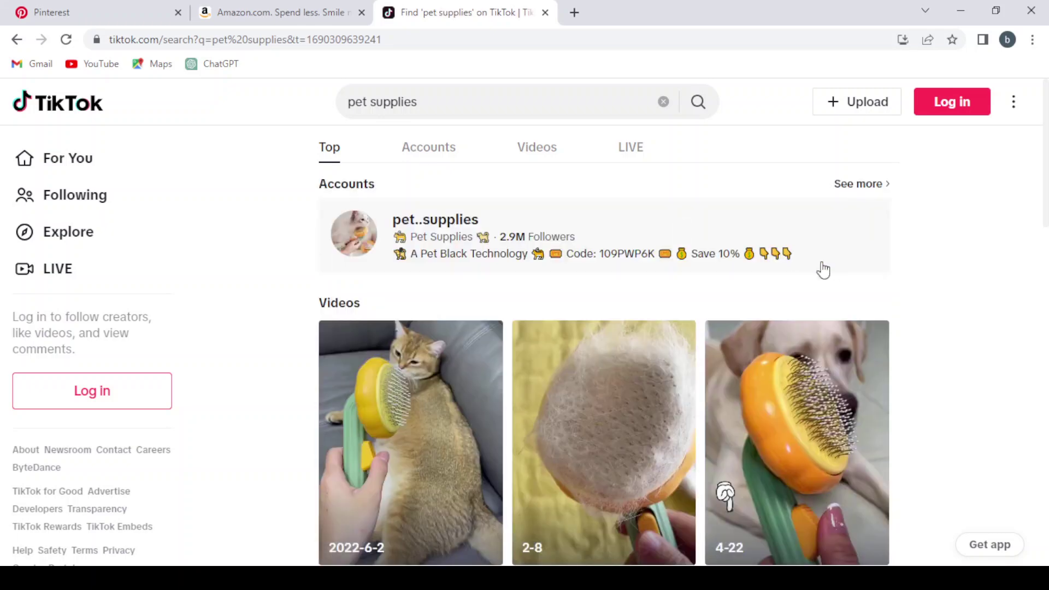
pyautogui.scroll(-3, 945, 323)
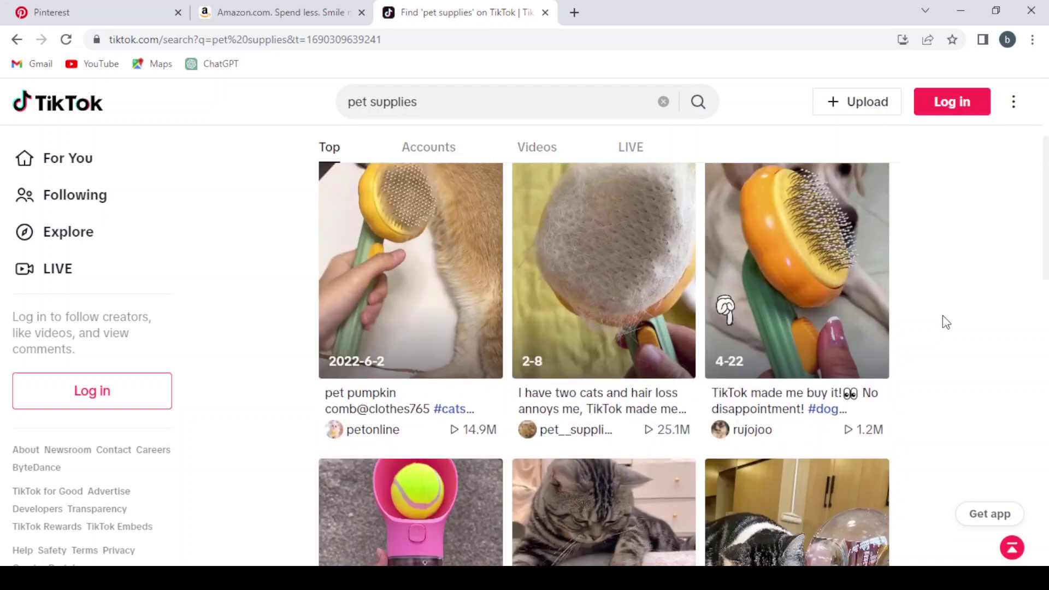
pyautogui.scroll(-3, 943, 322)
pyautogui.scroll(-3, 943, 316)
pyautogui.scroll(10, 943, 316)
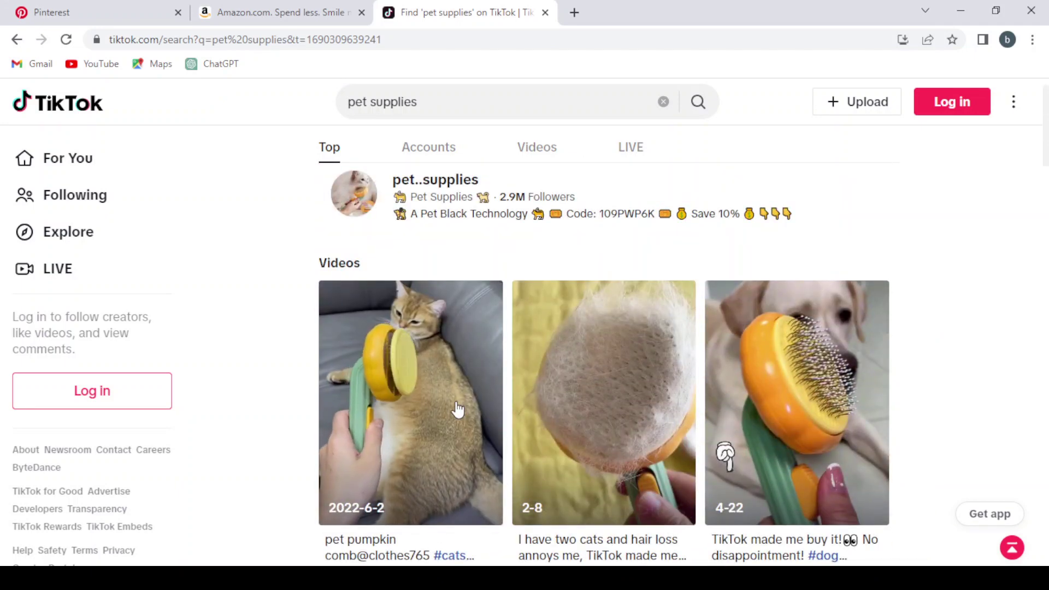
# Step: Preview the pumpkin comb and dog water bottle videos, then open the water dispenser video
pyautogui.click(457, 410)
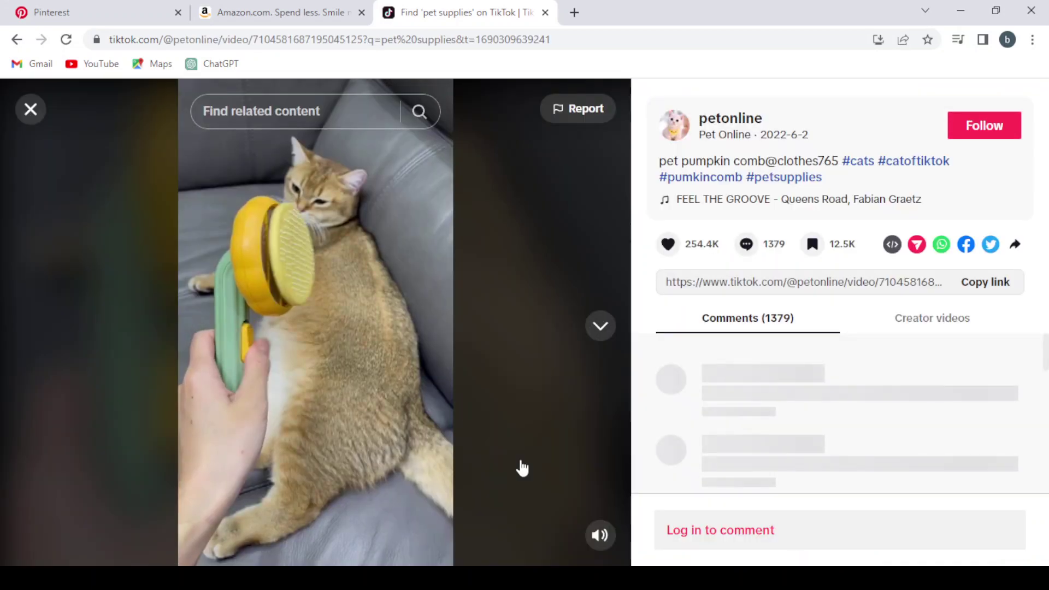
pyautogui.click(30, 111)
pyautogui.scroll(-2, 701, 380)
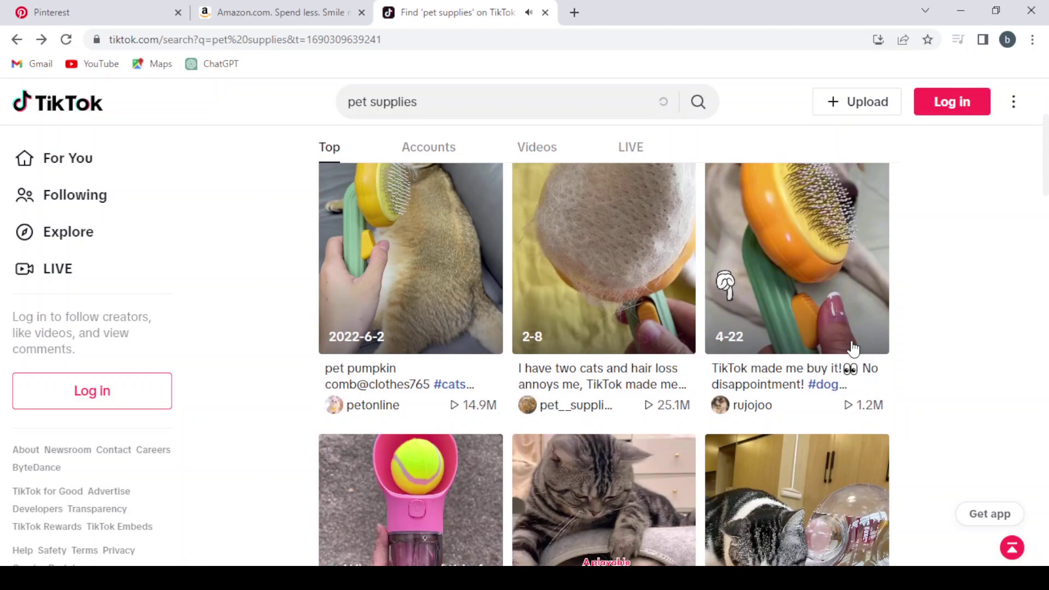
pyautogui.scroll(-2, 853, 349)
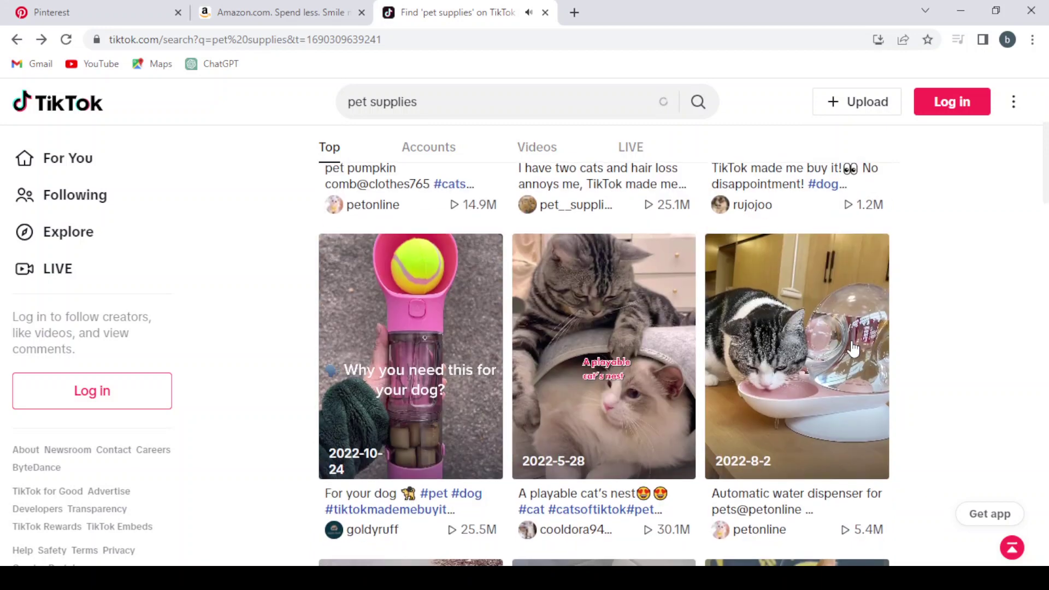
pyautogui.click(436, 386)
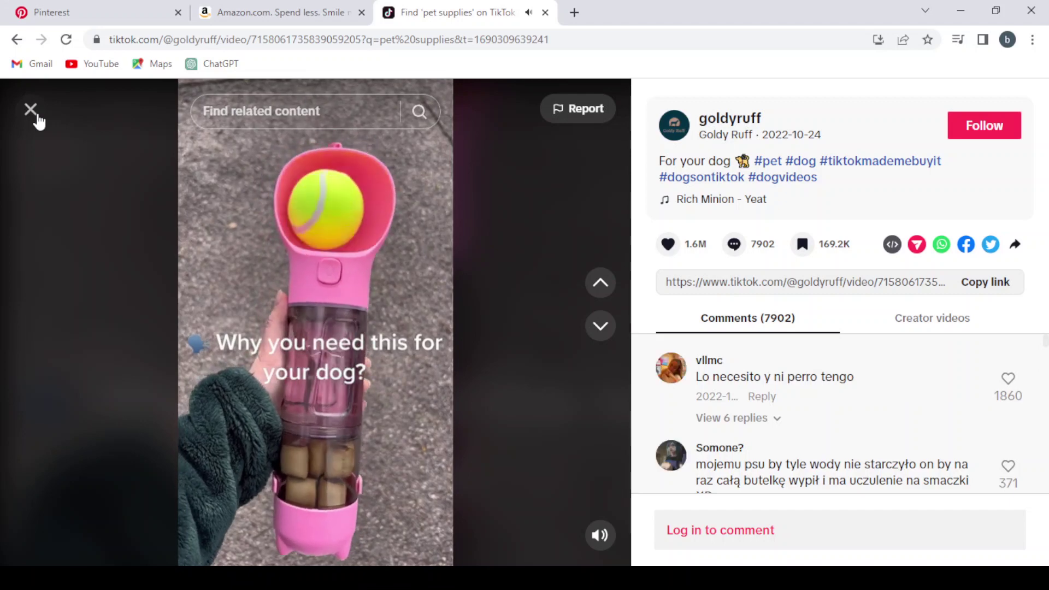
pyautogui.press('Escape')
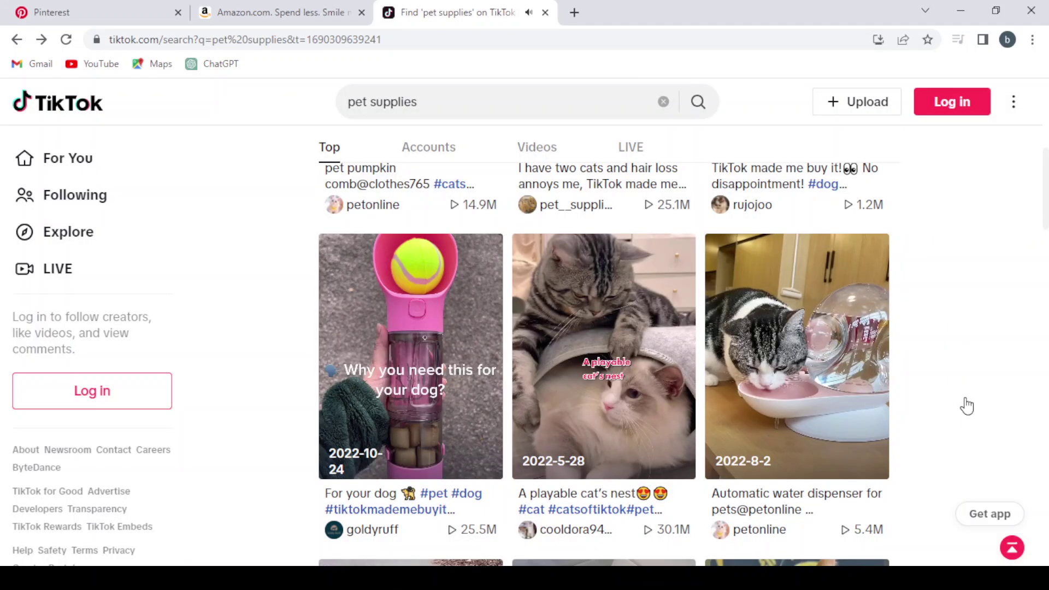
pyautogui.scroll(-3, 968, 404)
pyautogui.scroll(2, 968, 404)
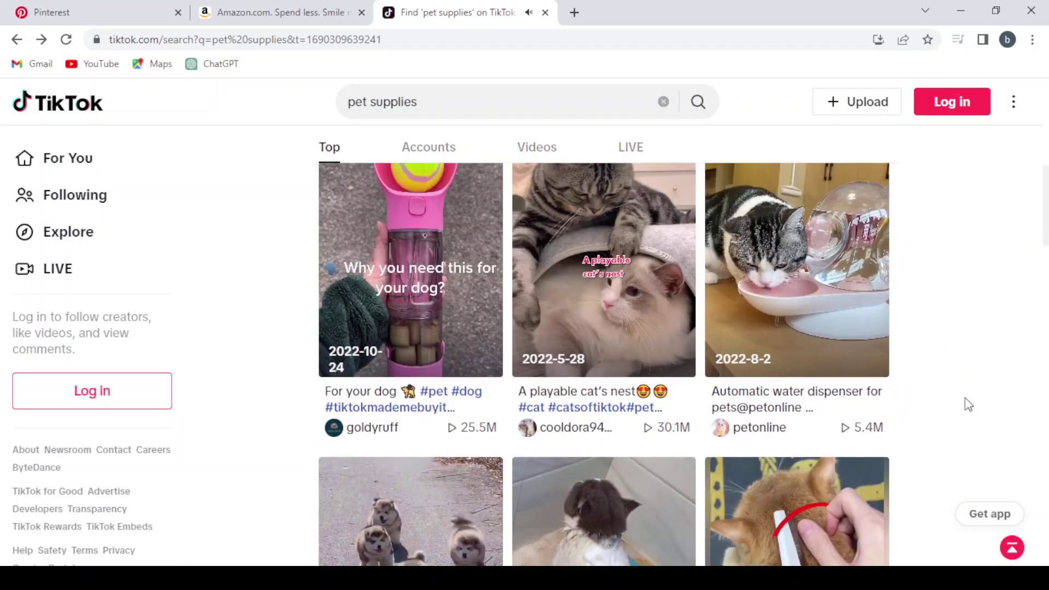
pyautogui.click(793, 277)
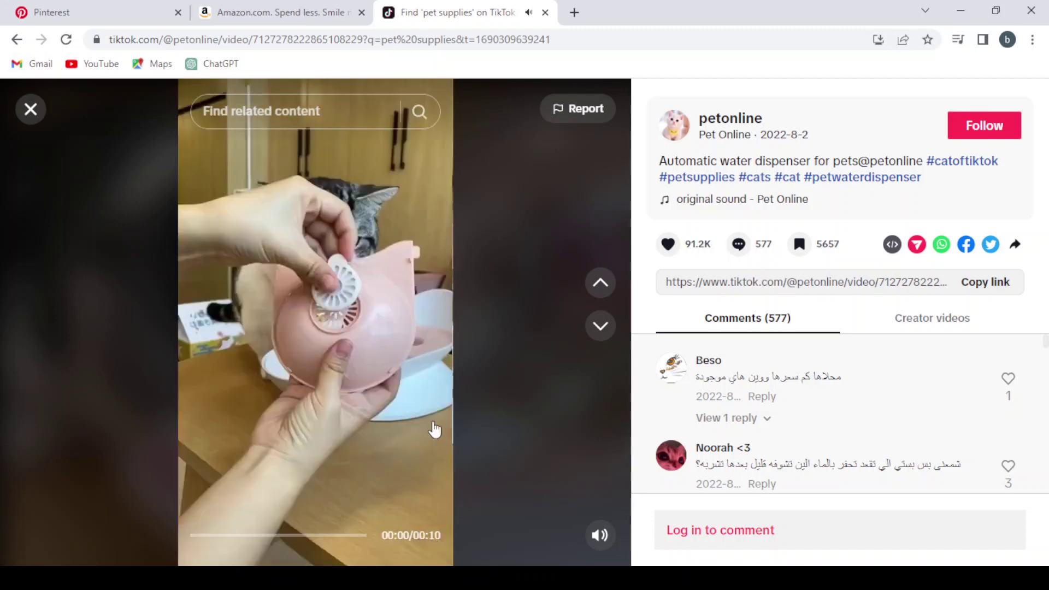
# Step: Mute the petonline water dispenser video, copy its link, and open a new tab
pyautogui.click(600, 536)
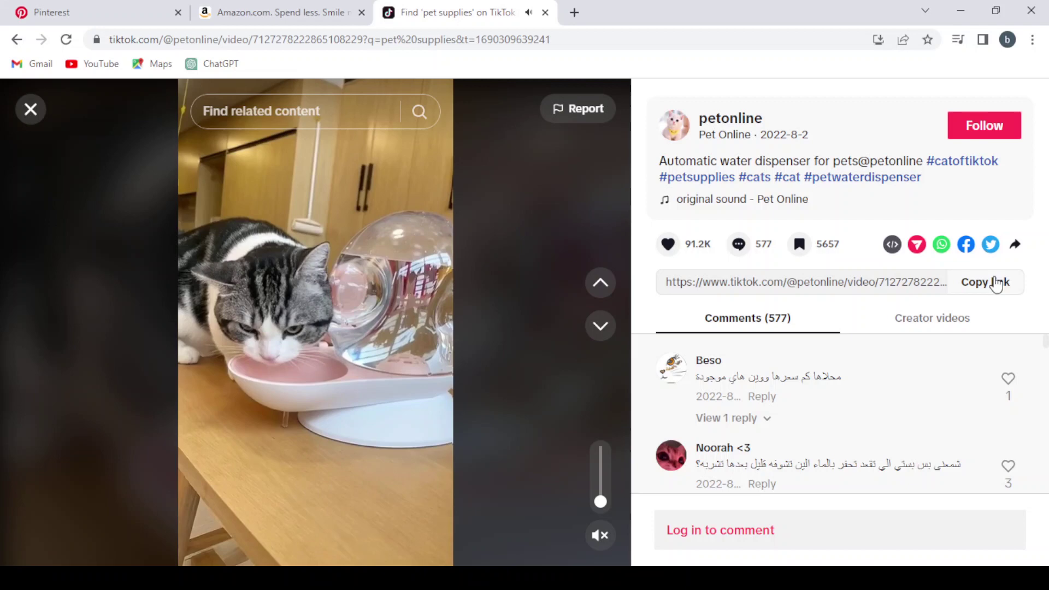
pyautogui.click(993, 282)
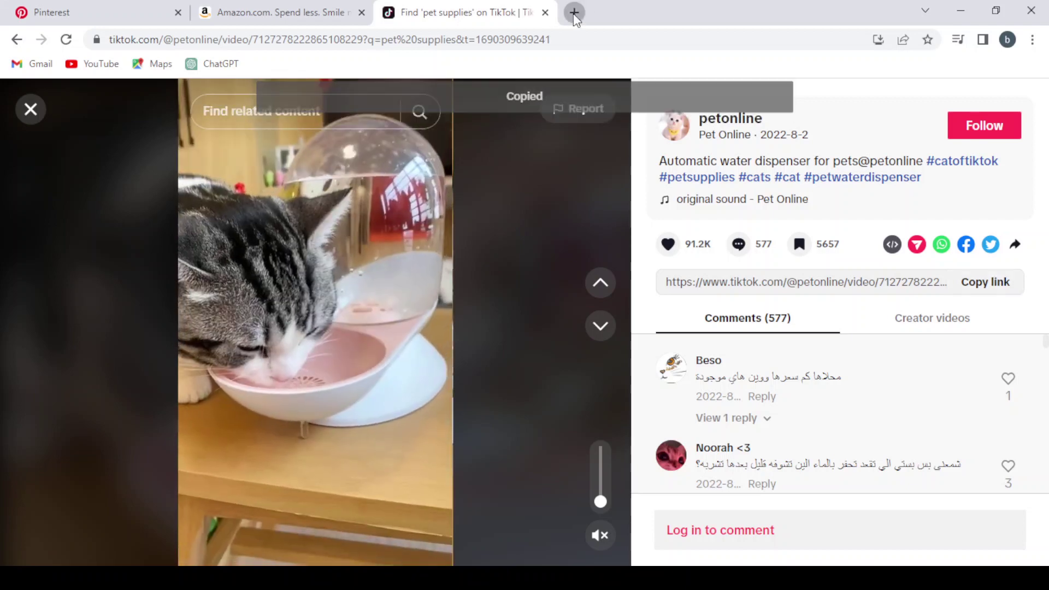
pyautogui.click(575, 13)
pyautogui.write('snaptik.app')
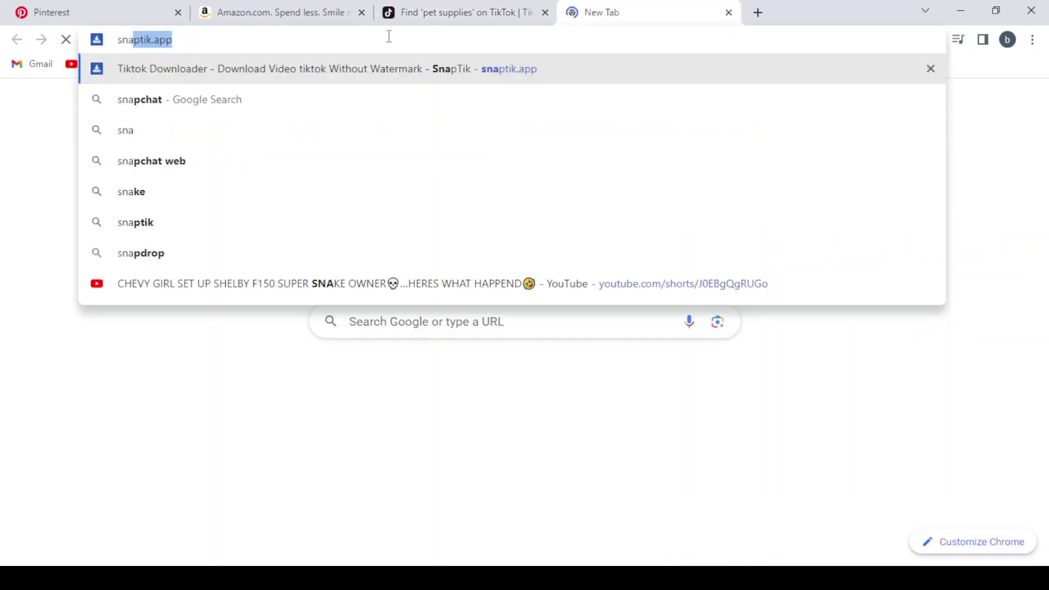
# Step: Load snaptik.app and fetch the pasted TikTok video link
pyautogui.press('Return')
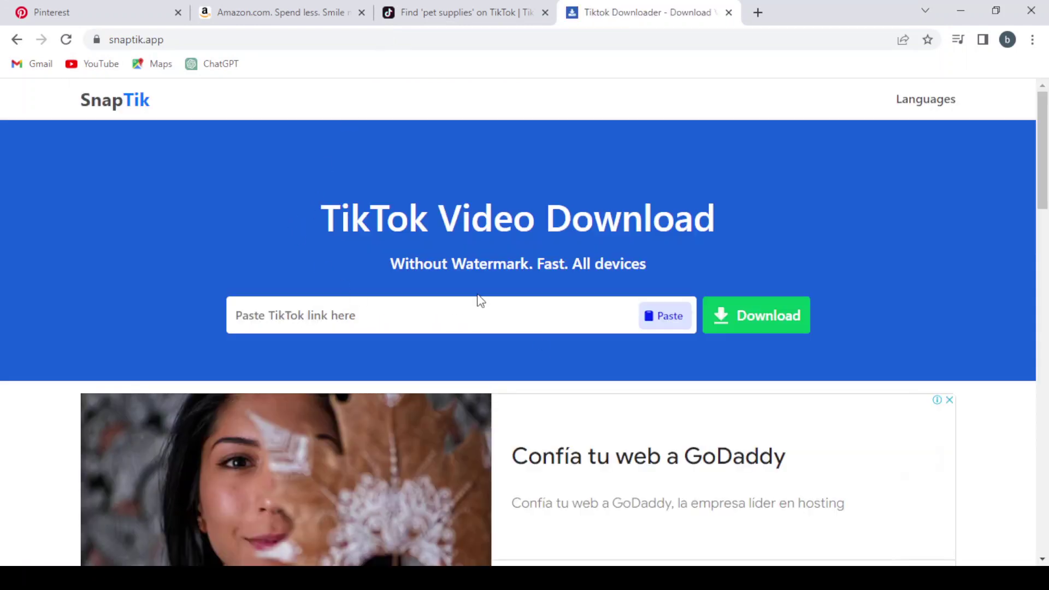
pyautogui.hotkey('ctrl', 'v')
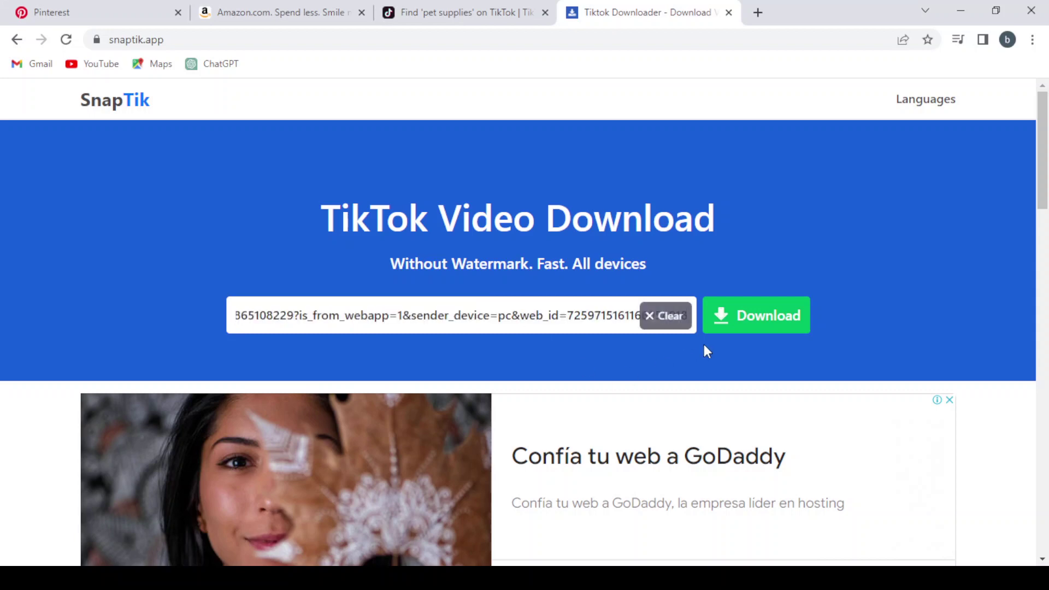
pyautogui.click(739, 325)
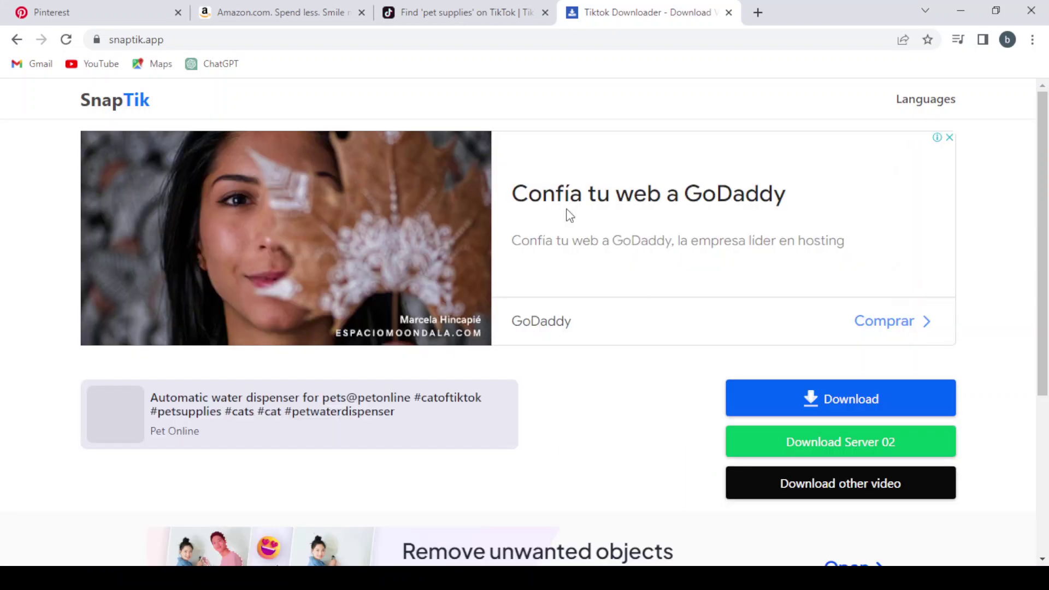
# Step: Download the video as MP4, dismiss the popup, and return to the TikTok tab
pyautogui.click(829, 394)
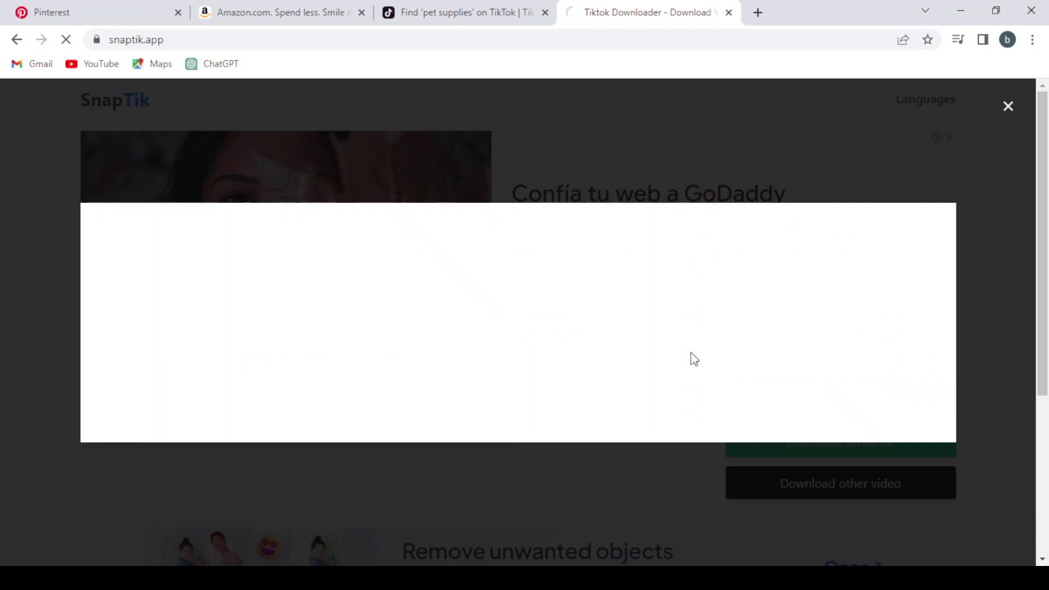
pyautogui.click(1007, 109)
pyautogui.moveTo(926, 99)
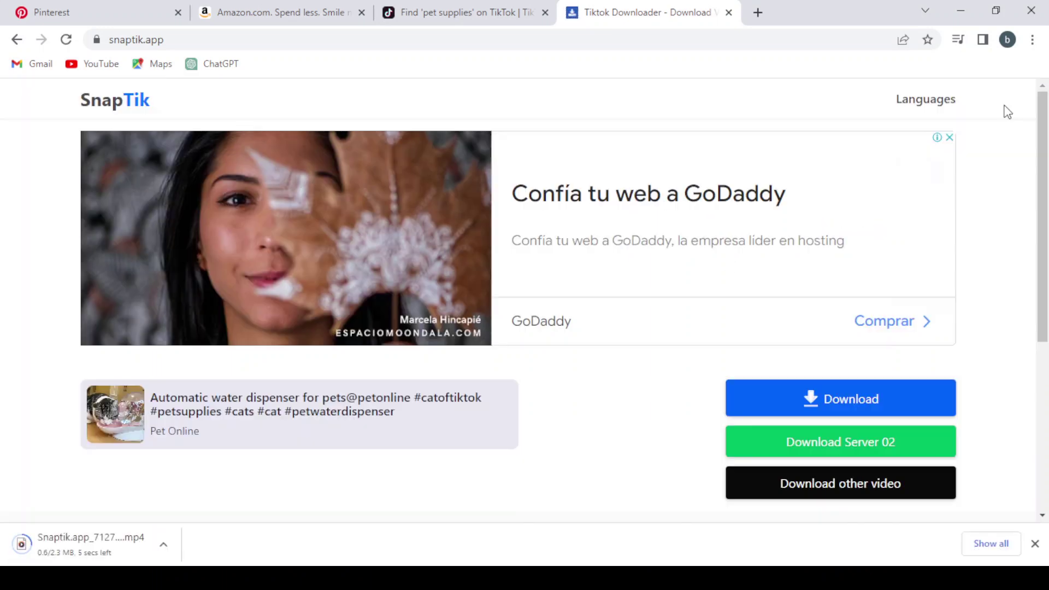
pyautogui.scroll(-1, 480, 305)
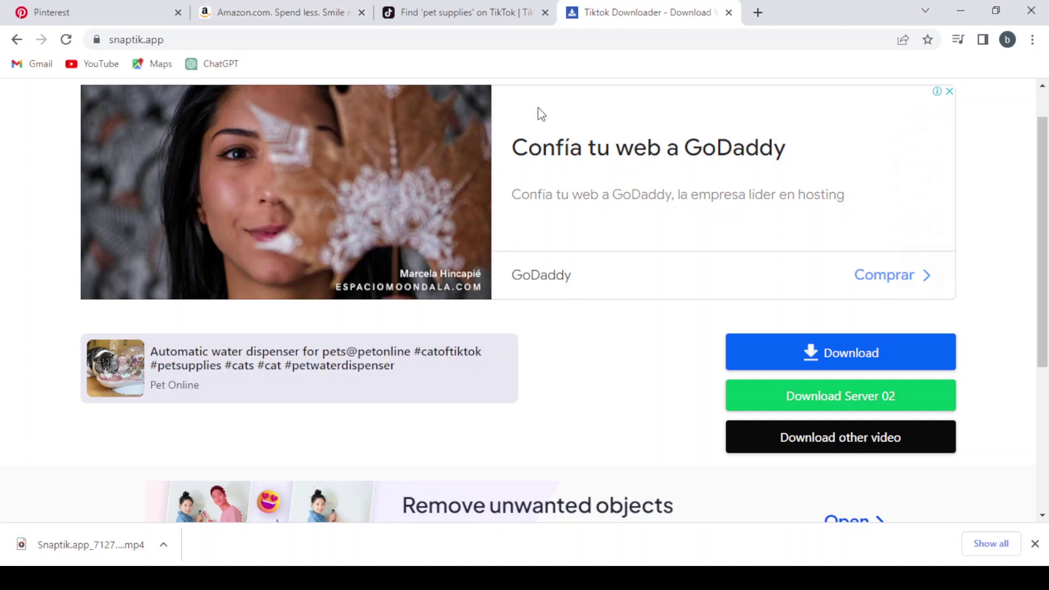
pyautogui.click(500, 6)
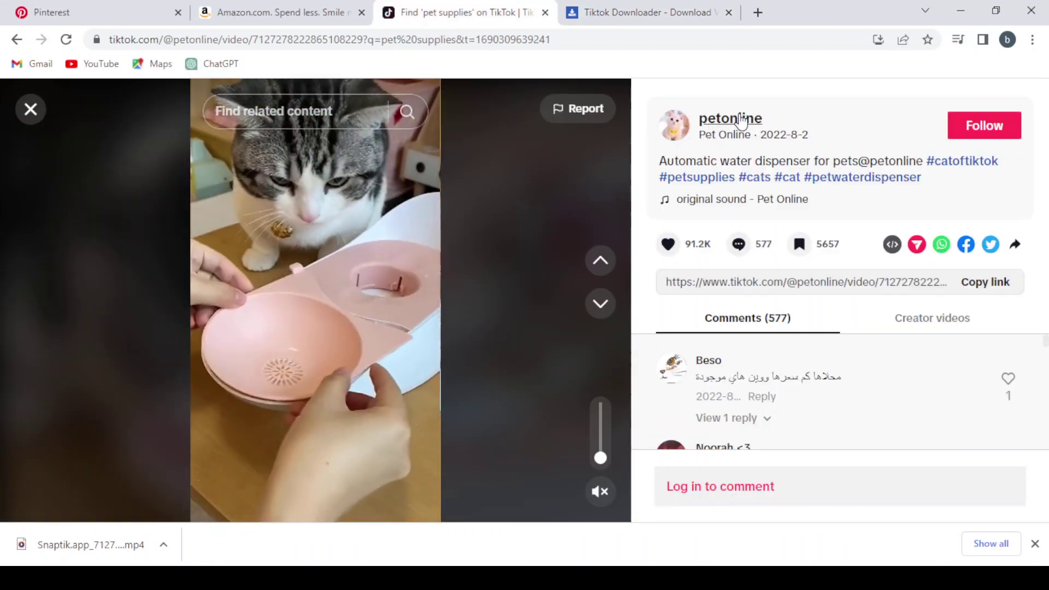
# Step: Open the petonline profile and its bio bit.ly shopping link
pyautogui.click(703, 119)
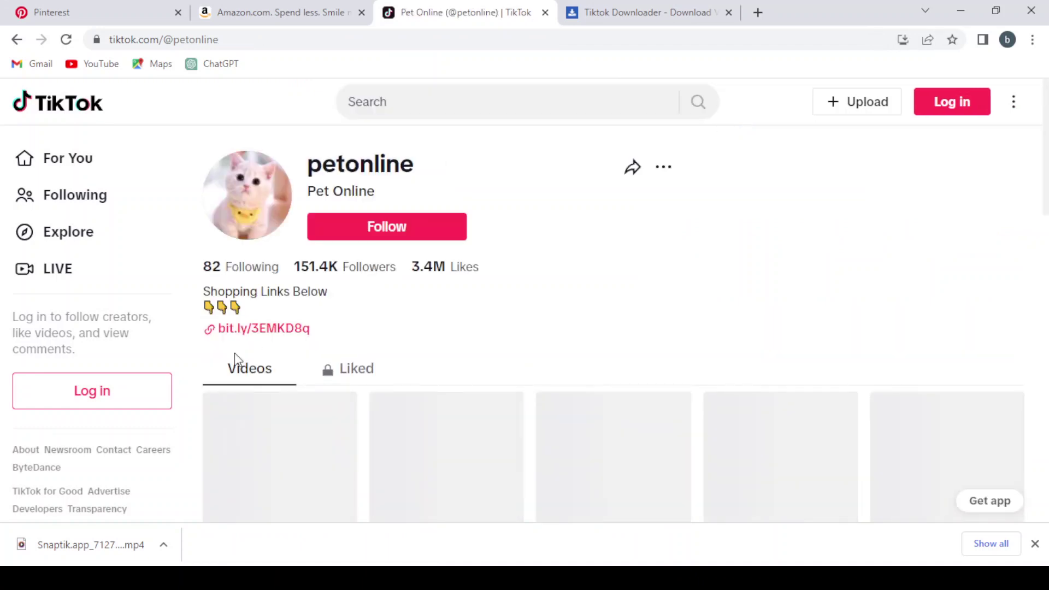
pyautogui.click(267, 330)
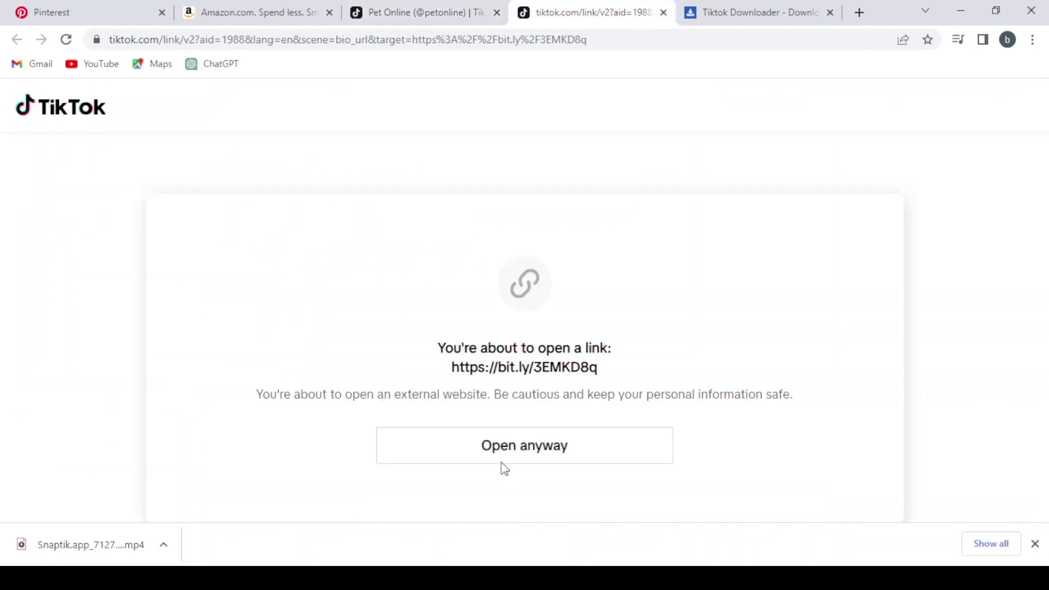
# Step: Proceed past the external-link warning and close the SnapTik downloader tab
pyautogui.click(507, 452)
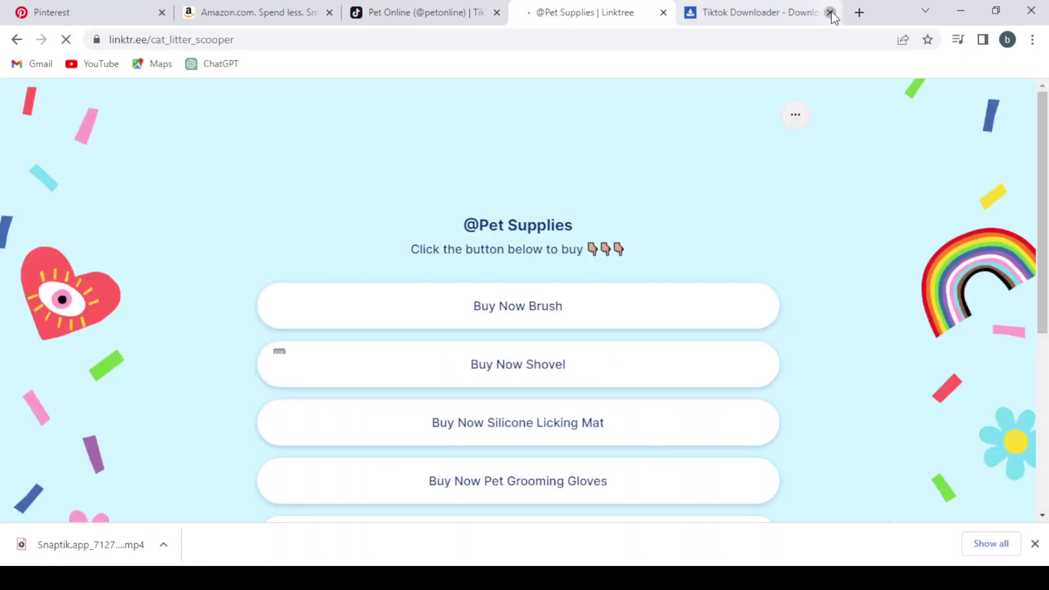
pyautogui.click(831, 13)
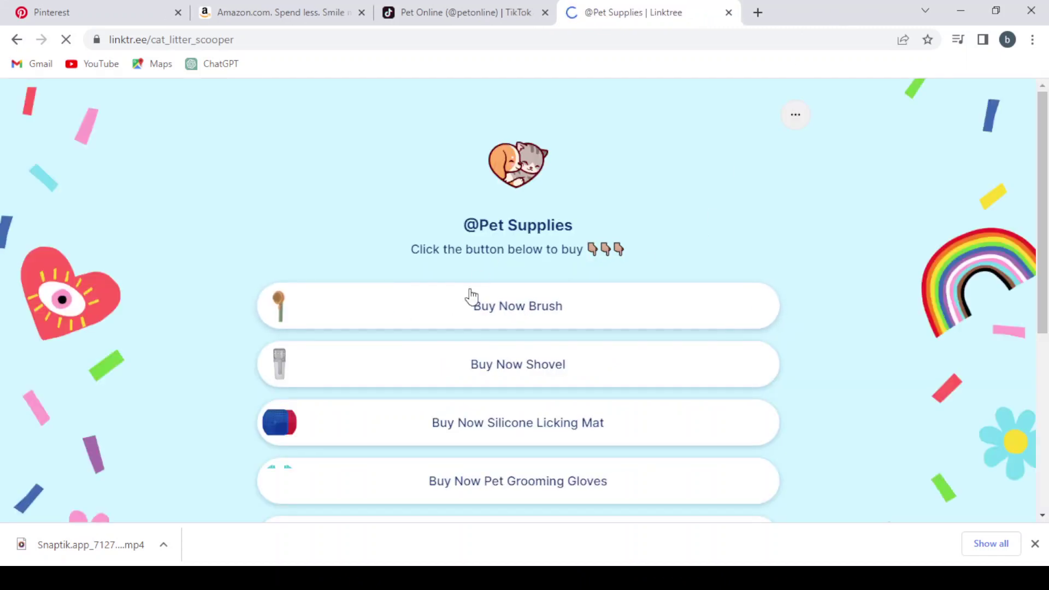
pyautogui.scroll(-2, 468, 299)
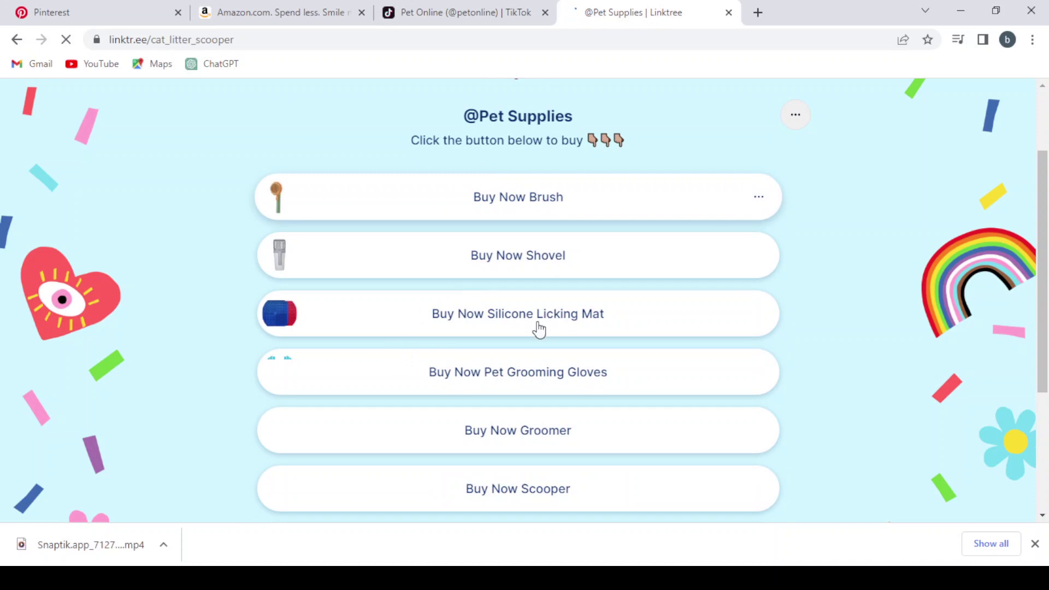
pyautogui.scroll(-2, 748, 412)
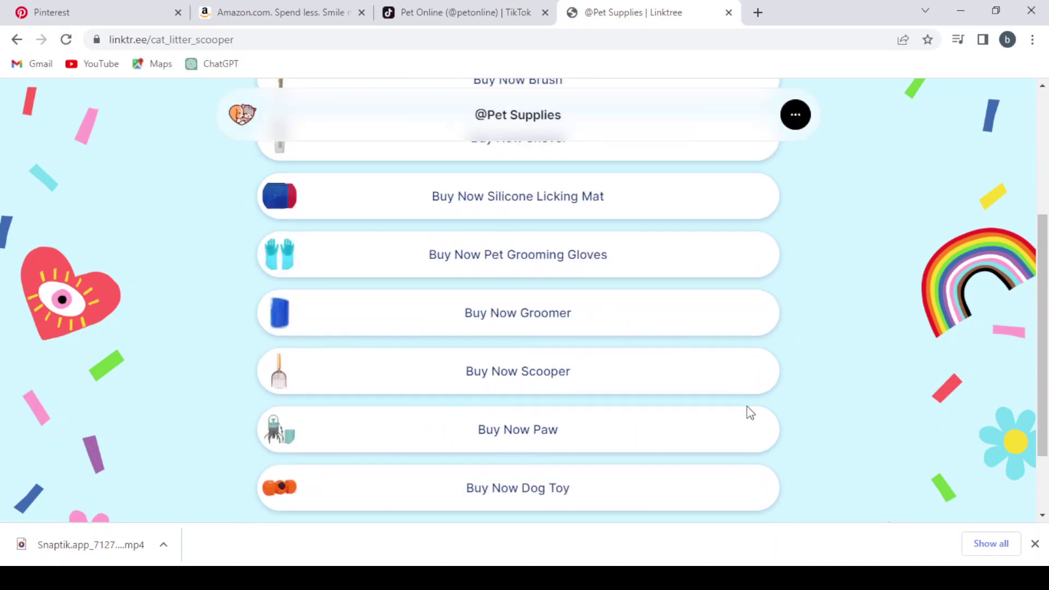
pyautogui.scroll(-2, 748, 412)
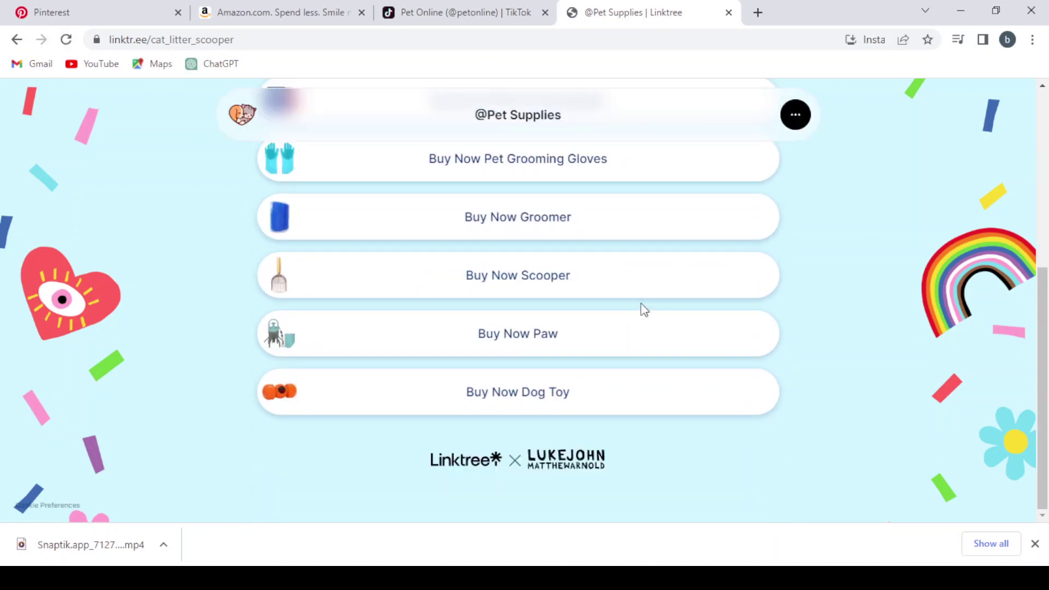
pyautogui.scroll(1, 598, 335)
pyautogui.scroll(3, 597, 336)
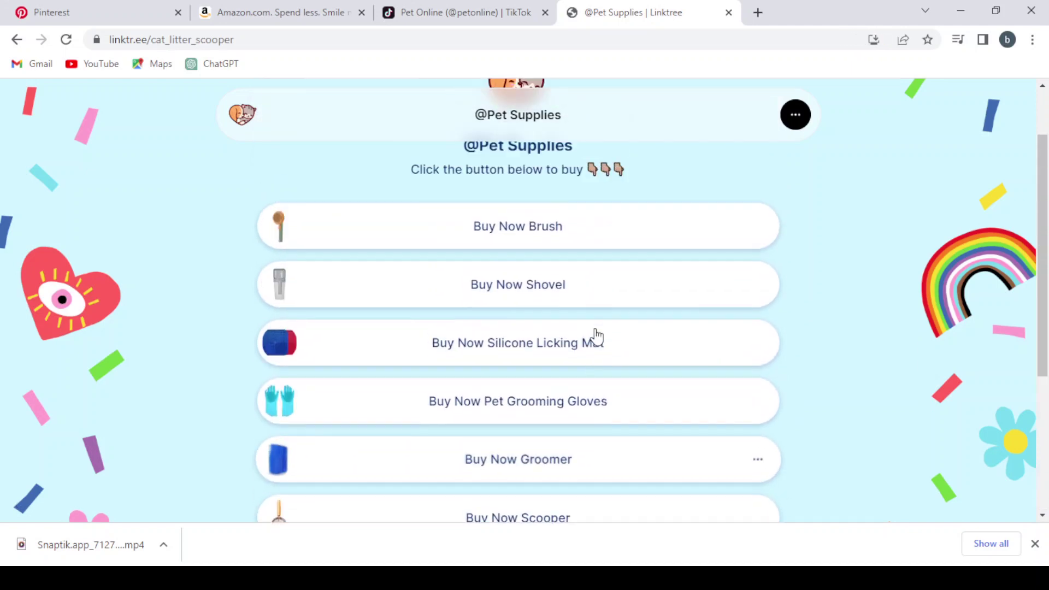
pyautogui.scroll(1, 597, 335)
pyautogui.scroll(-2, 598, 334)
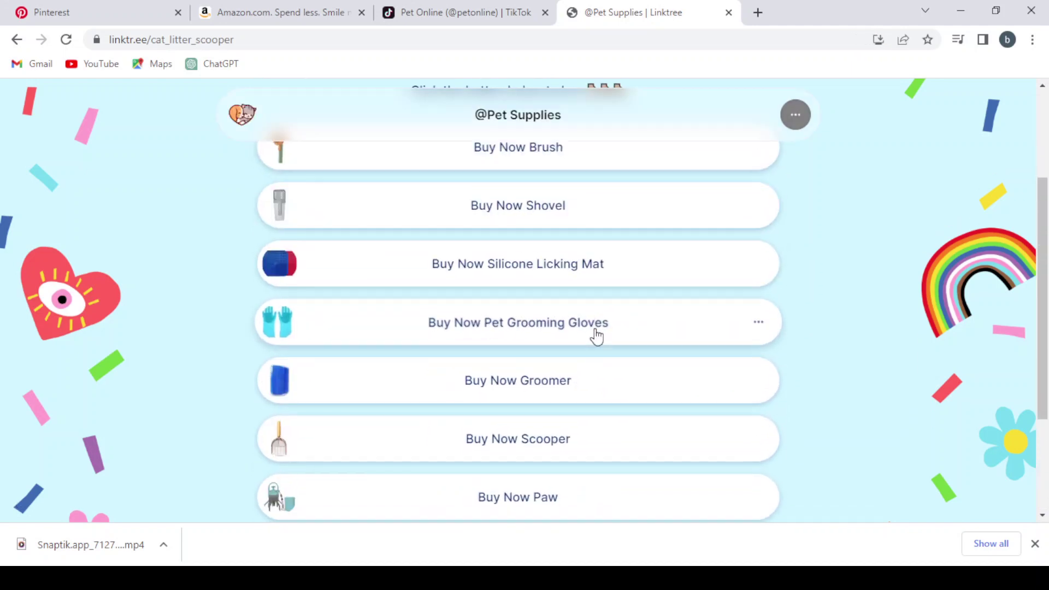
pyautogui.scroll(-2, 596, 335)
# Step: Return to the petonline TikTok profile, then go back to the water dispenser video
pyautogui.click(465, 12)
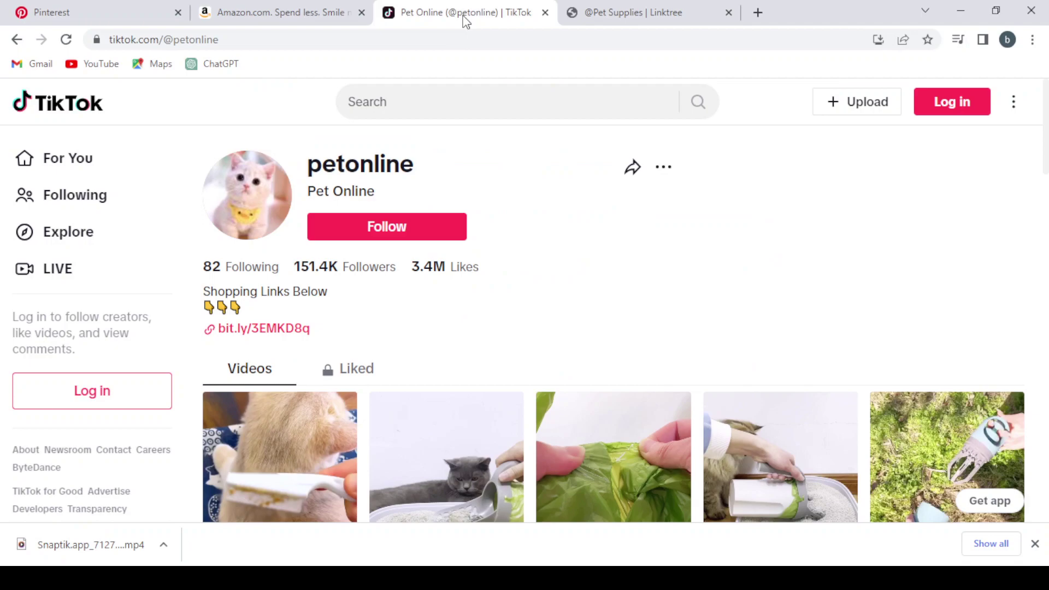
pyautogui.scroll(-2, 424, 298)
pyautogui.scroll(-1, 425, 298)
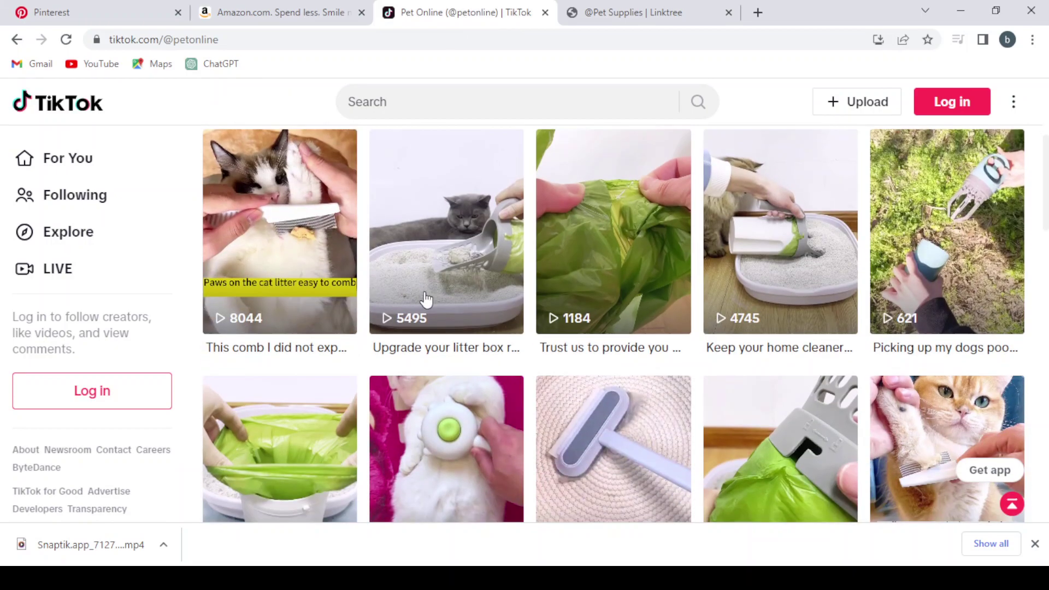
pyautogui.scroll(-2, 424, 297)
pyautogui.scroll(-2, 424, 298)
pyautogui.scroll(1, 425, 300)
pyautogui.scroll(-2, 424, 297)
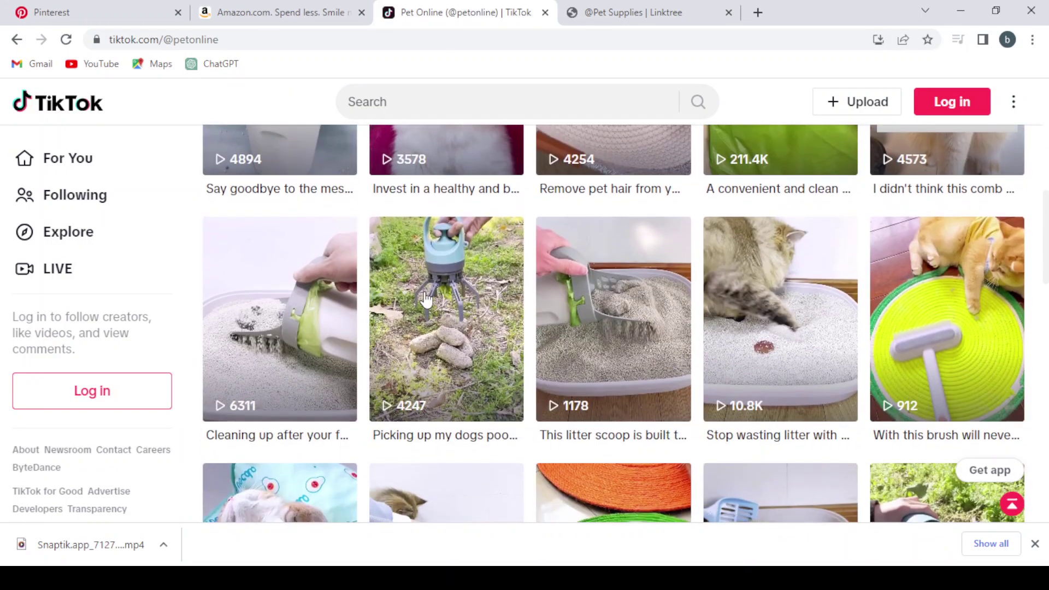
pyautogui.scroll(-1, 423, 298)
pyautogui.scroll(-2, 424, 299)
pyautogui.scroll(-2, 426, 300)
pyautogui.scroll(-2, 424, 298)
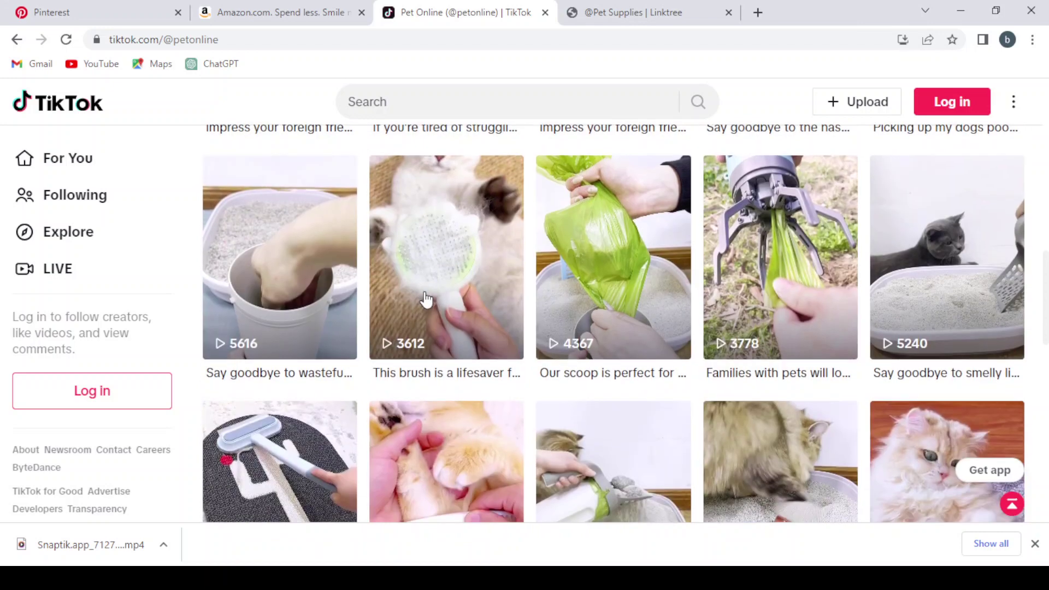
pyautogui.click(17, 40)
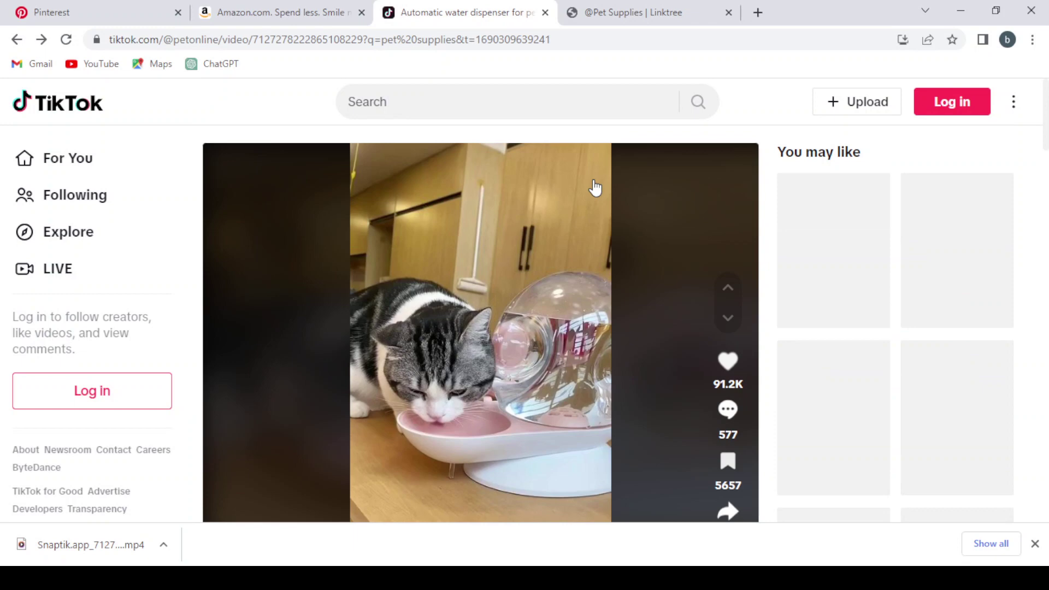
pyautogui.scroll(-3, 597, 187)
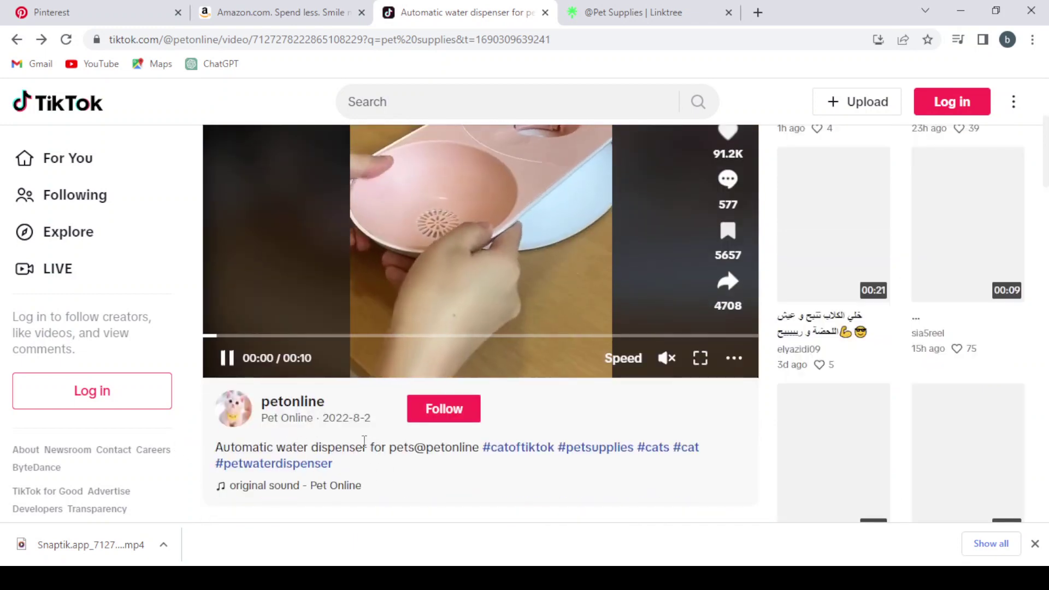
# Step: Highlight "Automatic water dispenser for pets" in the video's caption
pyautogui.moveTo(213, 446); pyautogui.dragTo(279, 443)
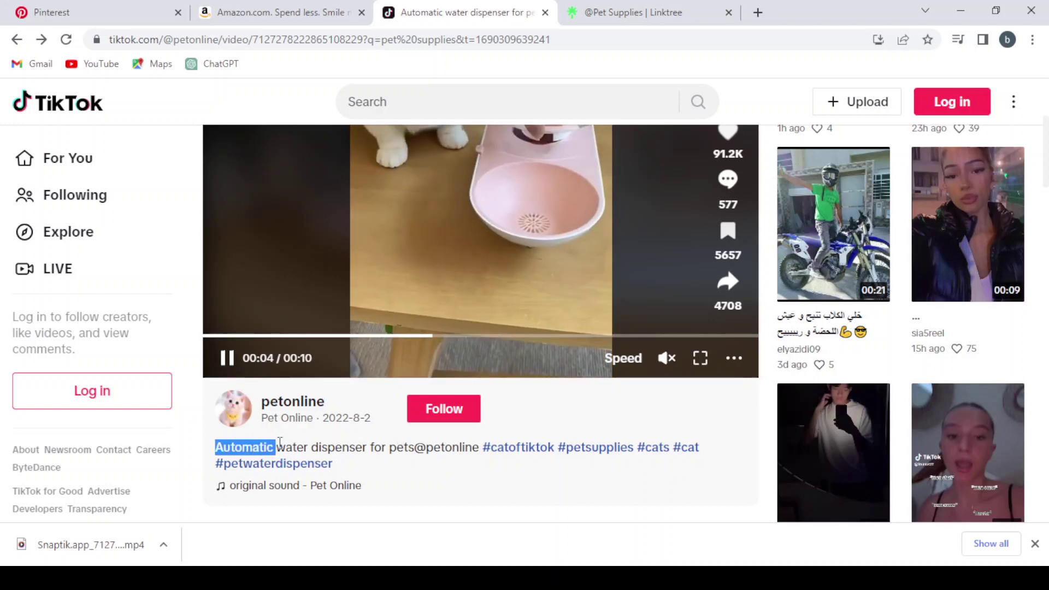
pyautogui.moveTo(215, 447); pyautogui.dragTo(417, 463)
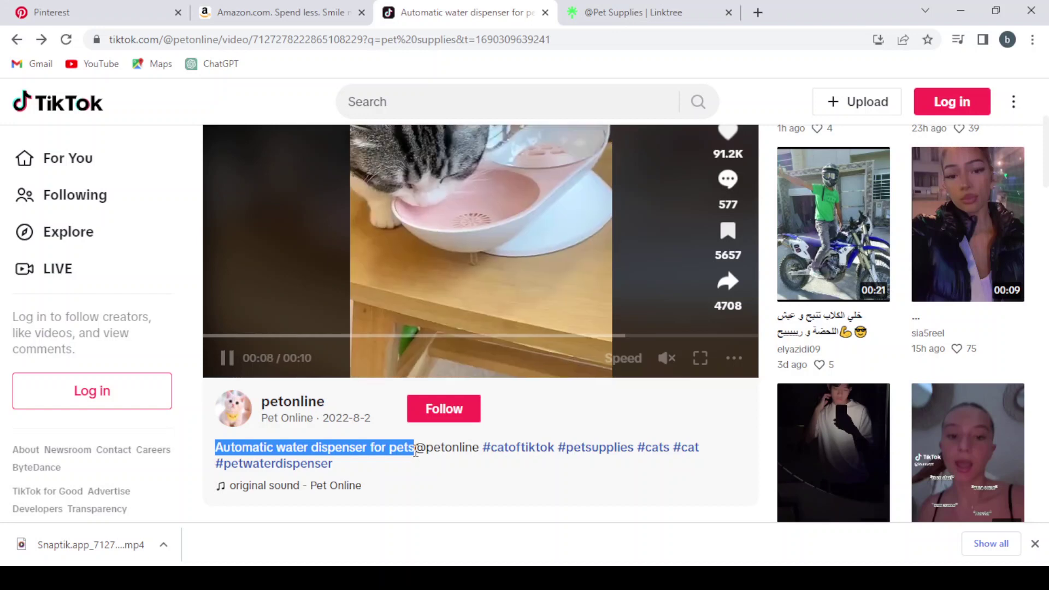
# Step: Paste the copied TikTok link into Amazon's search box, checking it against the TikTok video
pyautogui.click(316, 9)
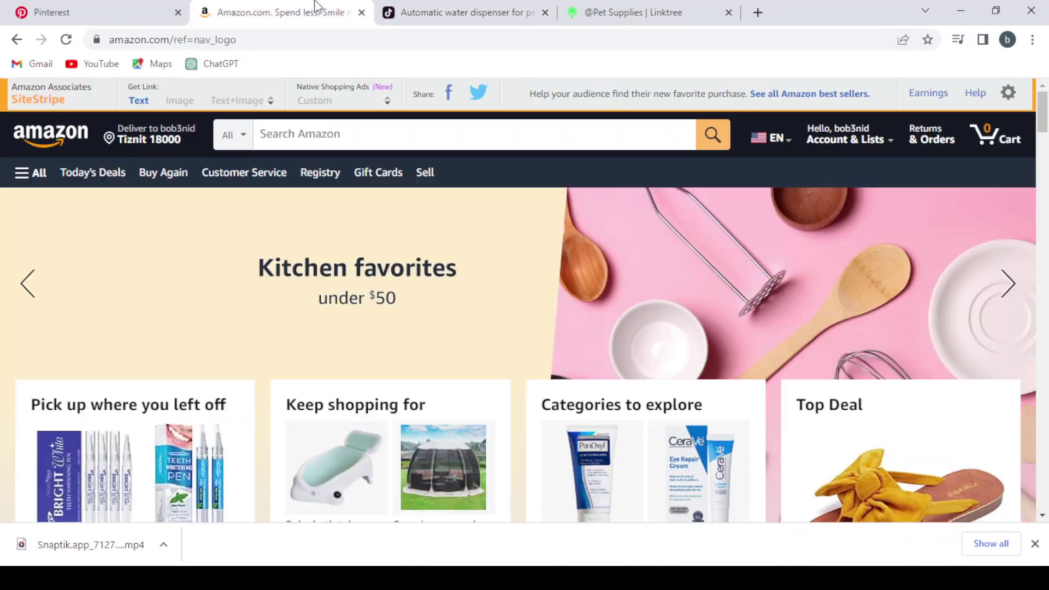
pyautogui.click(370, 129)
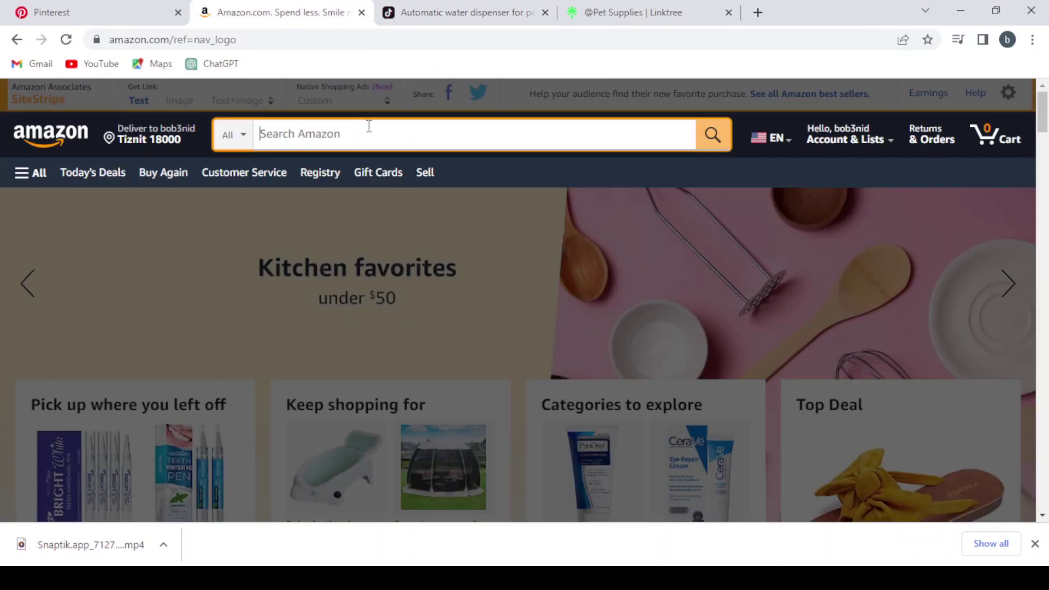
pyautogui.hotkey('ctrl', 'v')
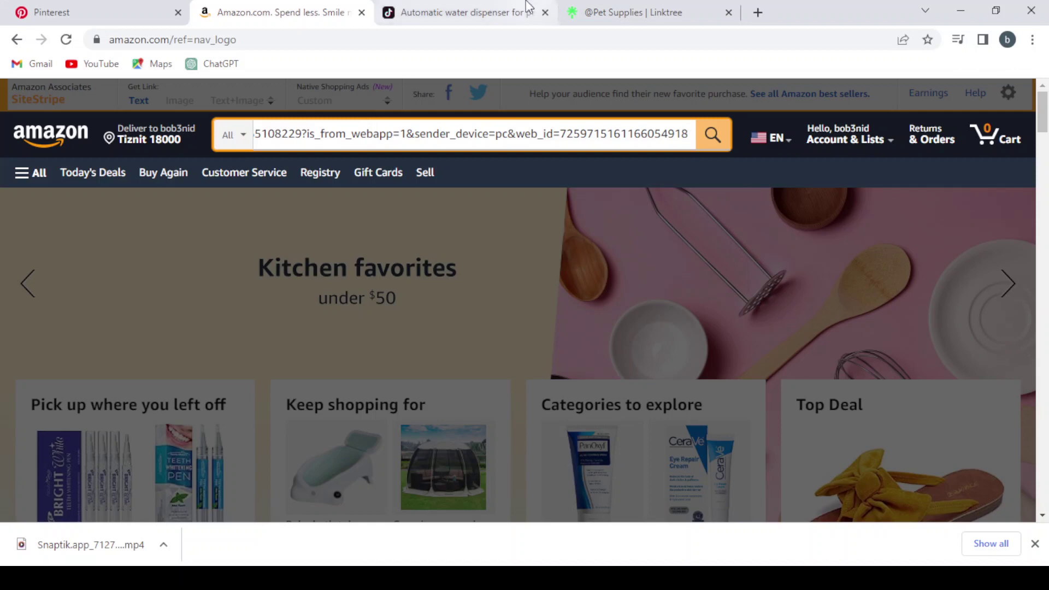
pyautogui.click(464, 13)
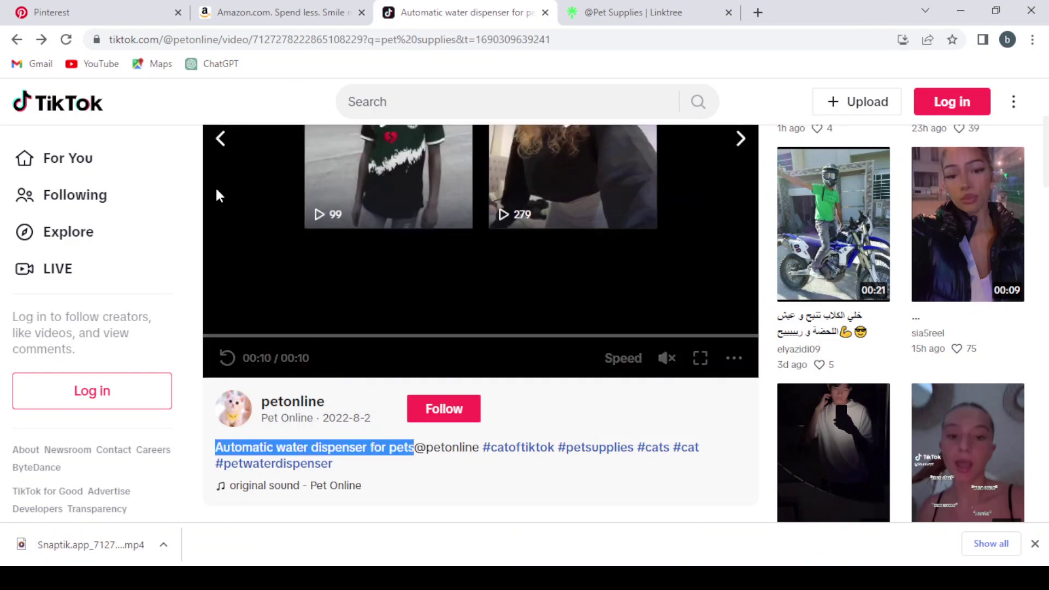
pyautogui.click(288, 12)
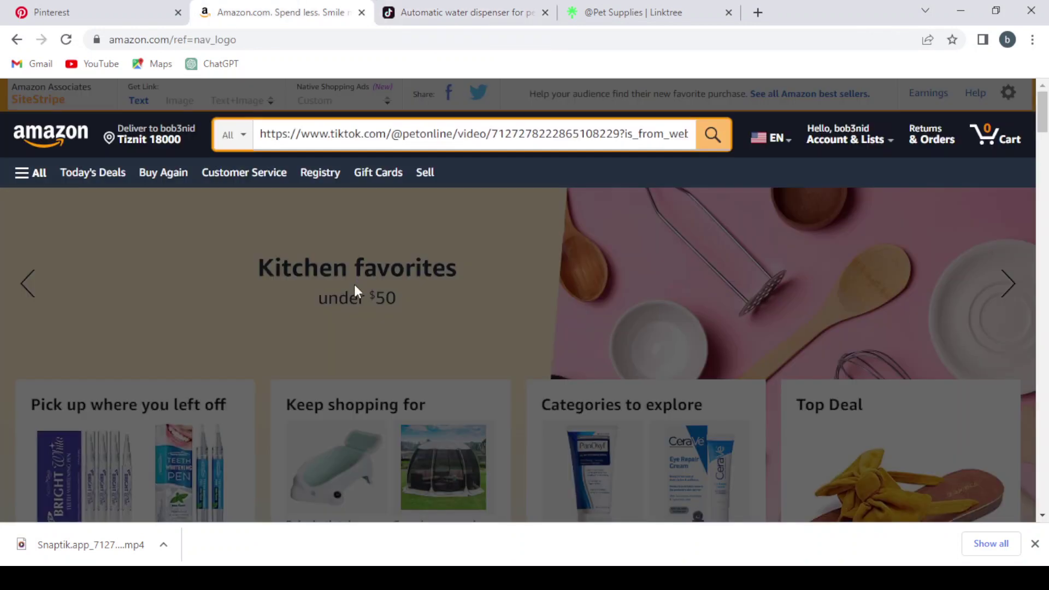
# Step: Clear the pasted TikTok link and search Amazon for 'automatic water dispenser for pets'
pyautogui.tripleClick(418, 133)
pyautogui.click(417, 134)
pyautogui.tripleClick(417, 132)
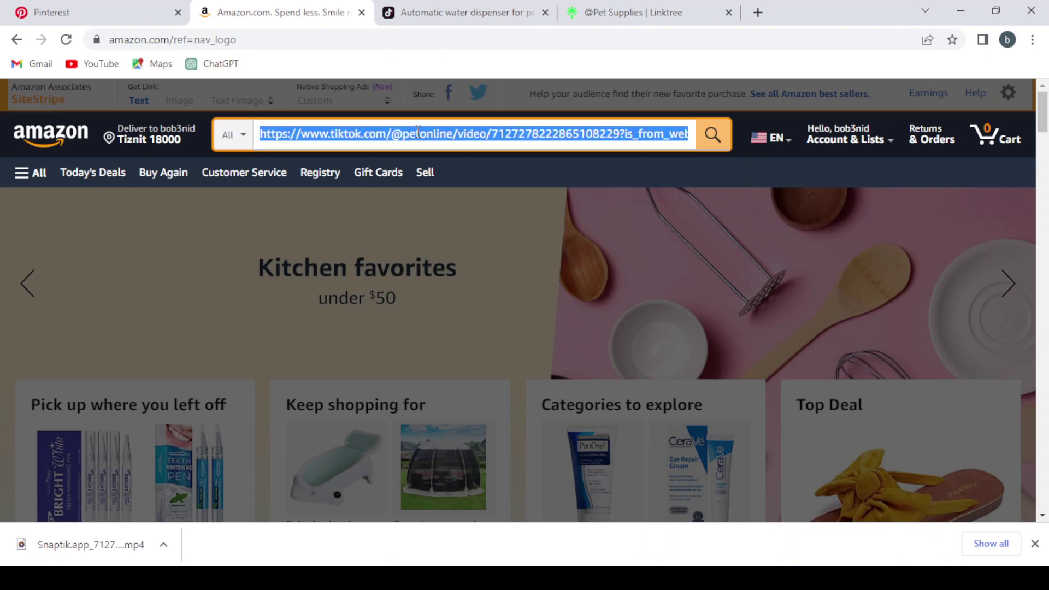
pyautogui.press('End')
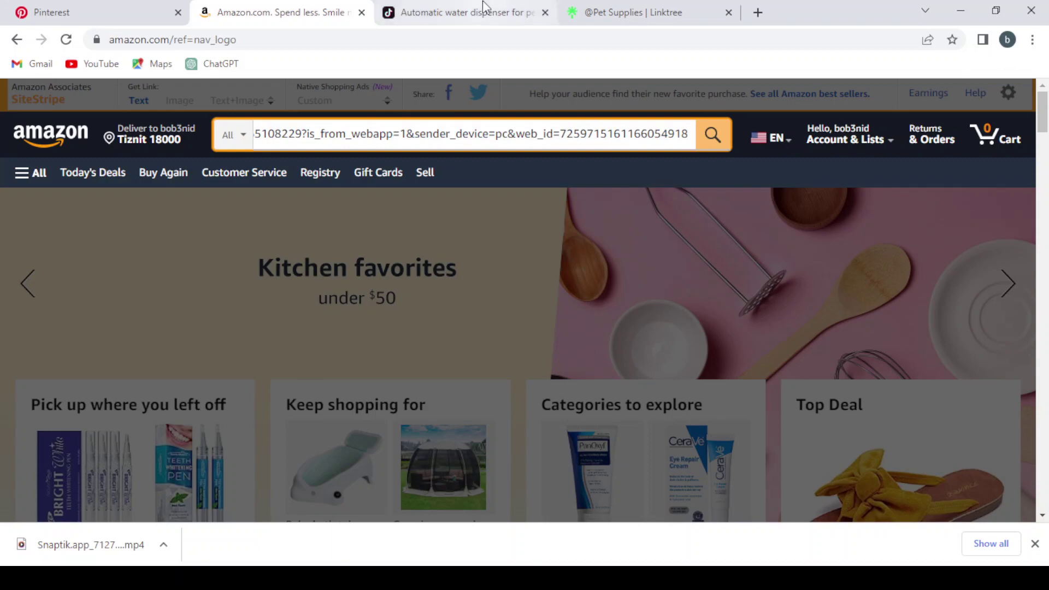
pyautogui.click(460, 12)
pyautogui.scroll(3, 754, 221)
pyautogui.scroll(-2, 754, 221)
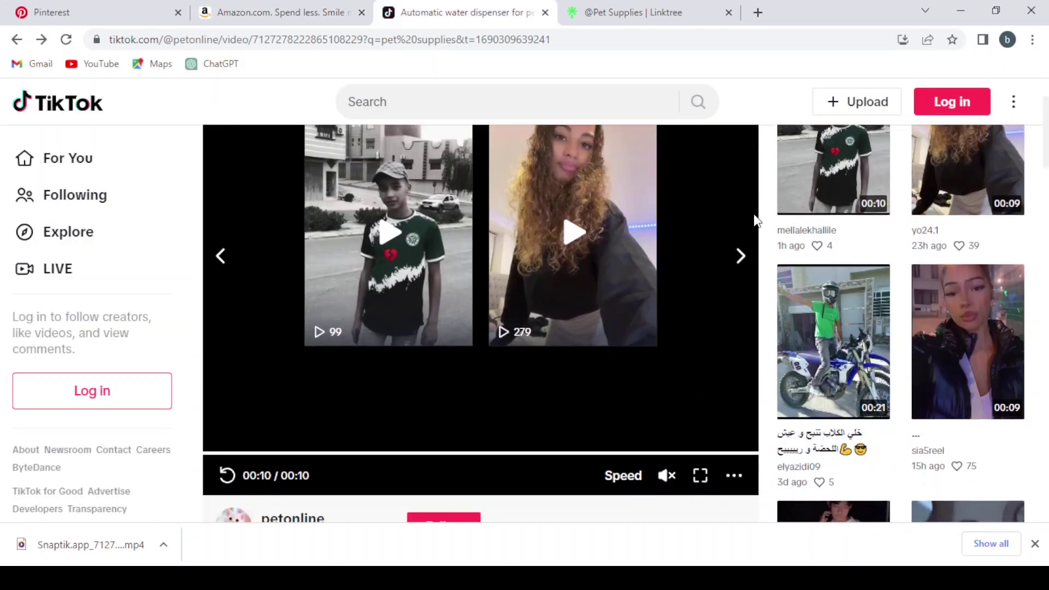
pyautogui.scroll(-1, 755, 221)
pyautogui.scroll(-1, 755, 221)
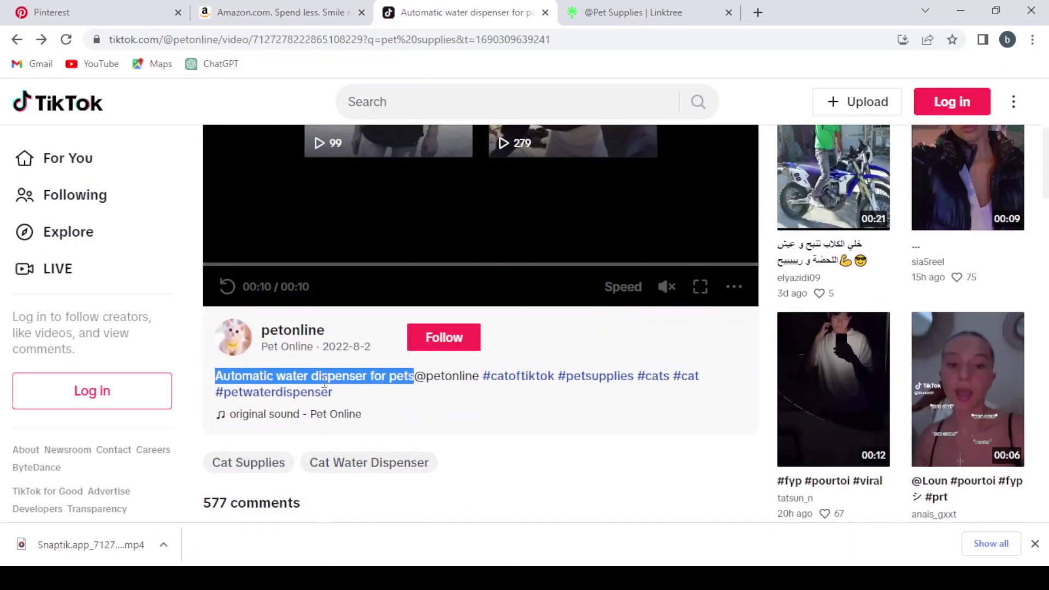
pyautogui.click(287, 12)
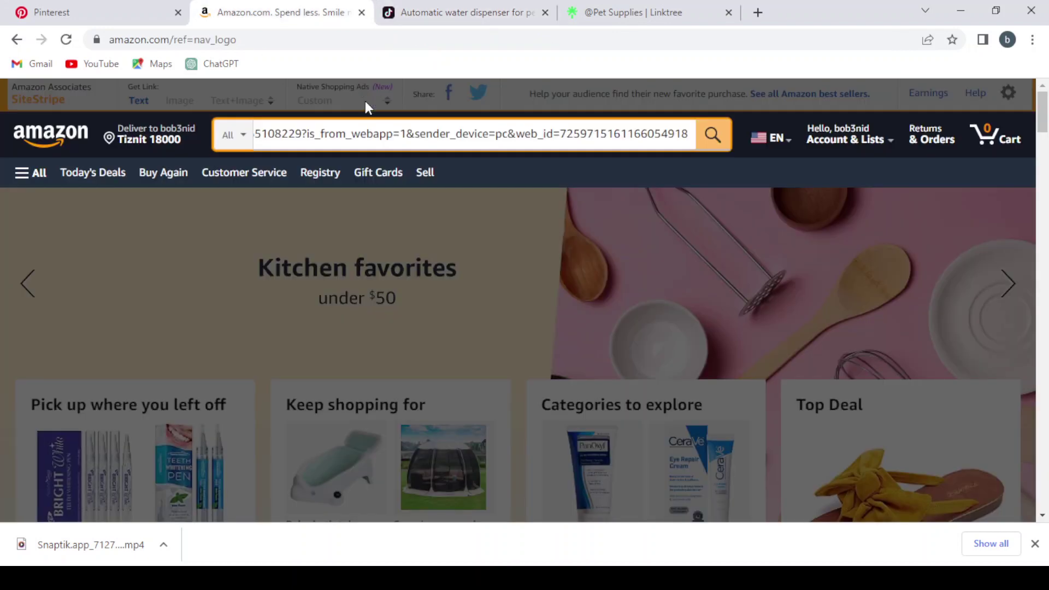
pyautogui.doubleClick(420, 138)
pyautogui.hotkey('ctrl', 'a')
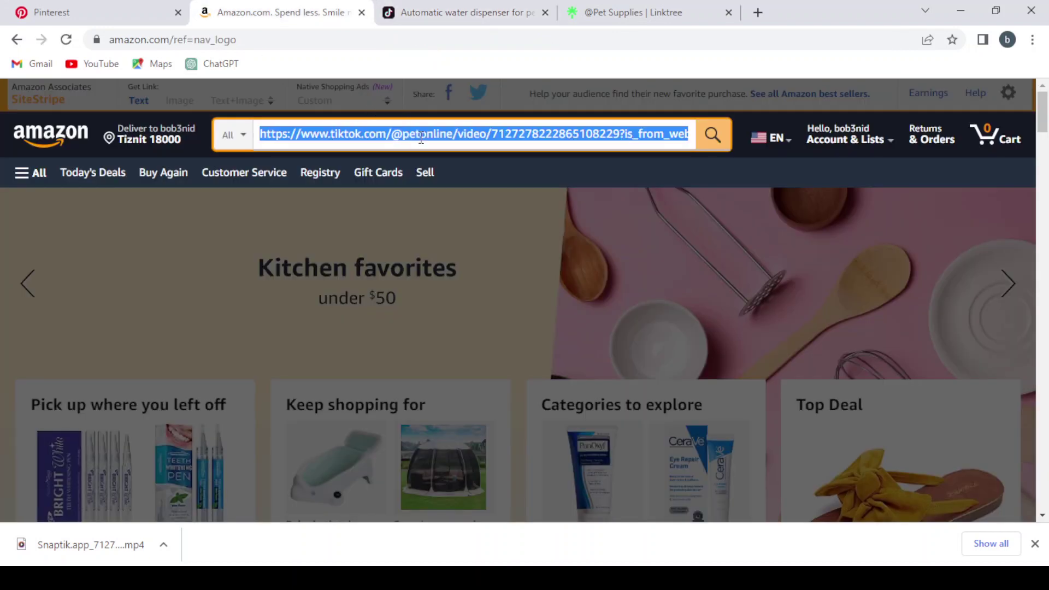
pyautogui.press('BackSpace')
pyautogui.write('auto')
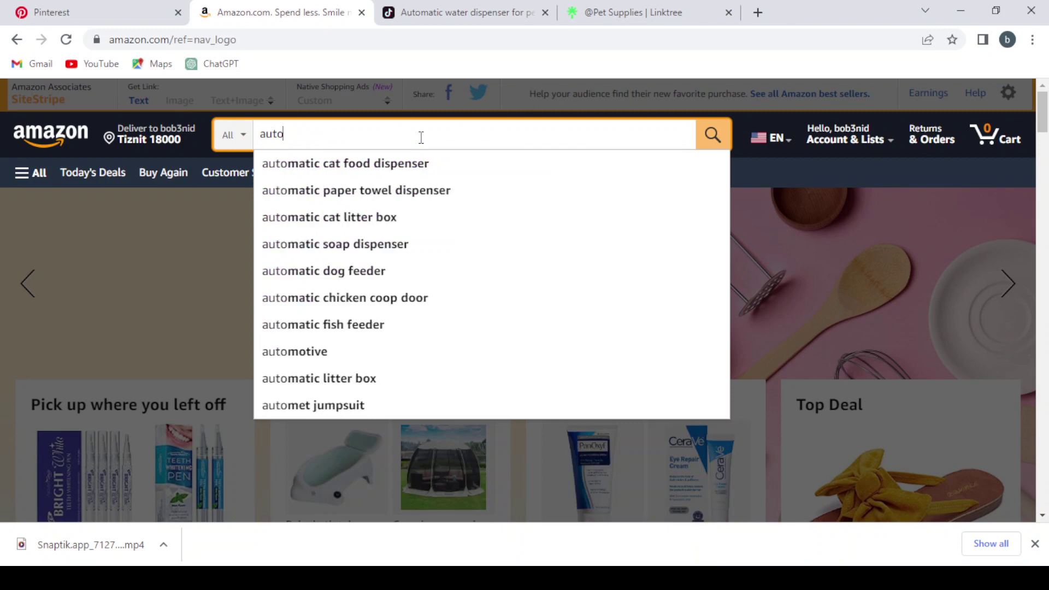
pyautogui.write('matic')
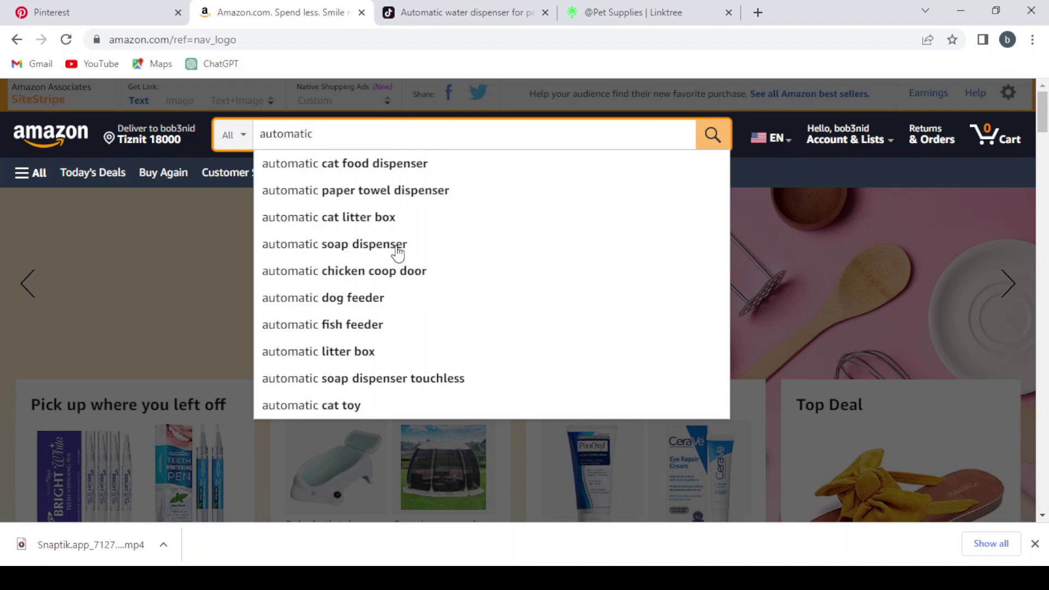
pyautogui.write(' wat')
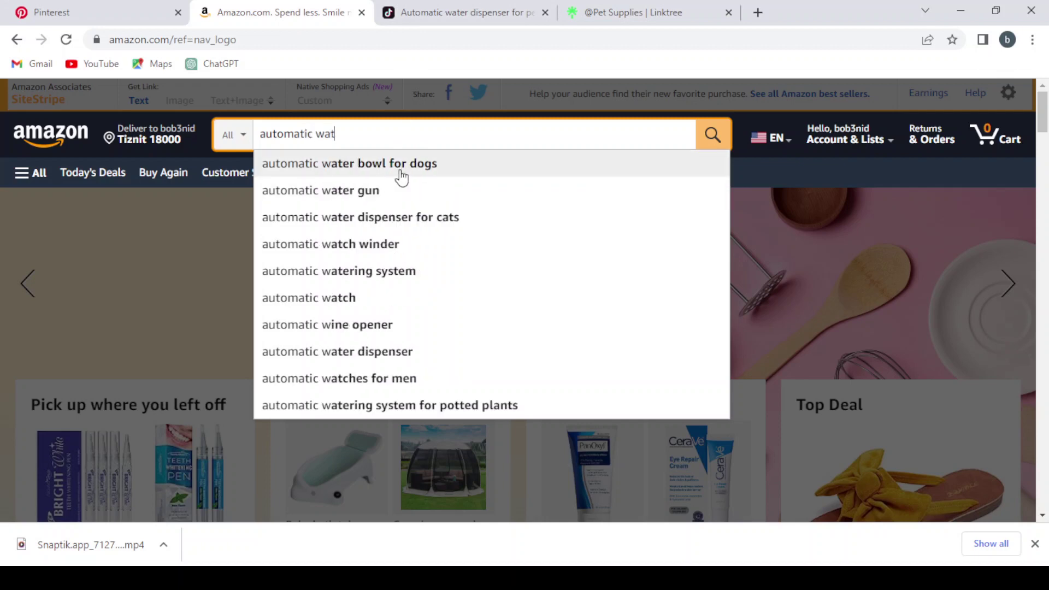
pyautogui.write('er ')
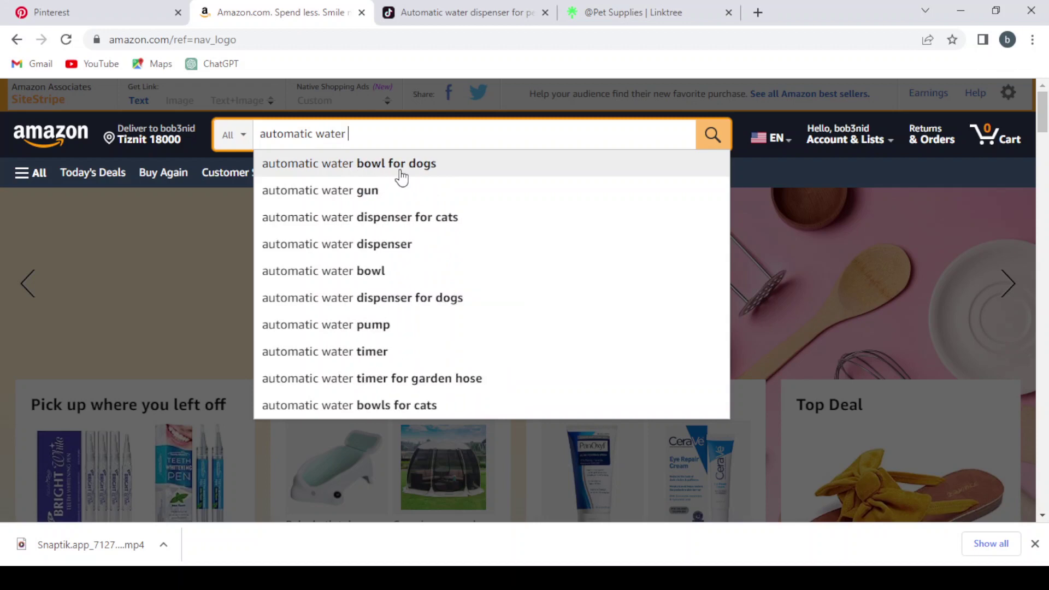
pyautogui.write('disp')
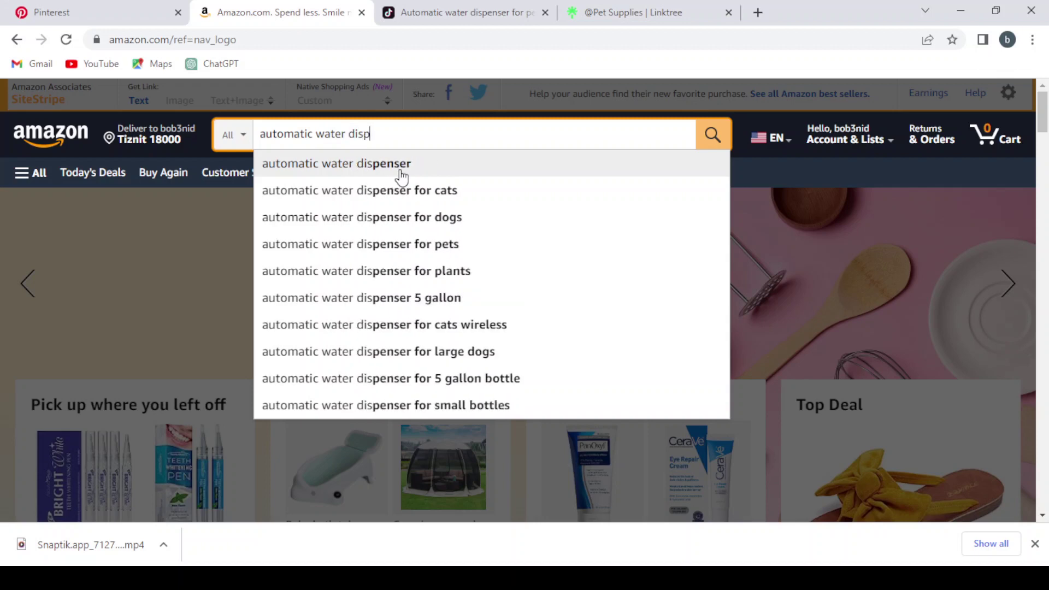
pyautogui.write('e')
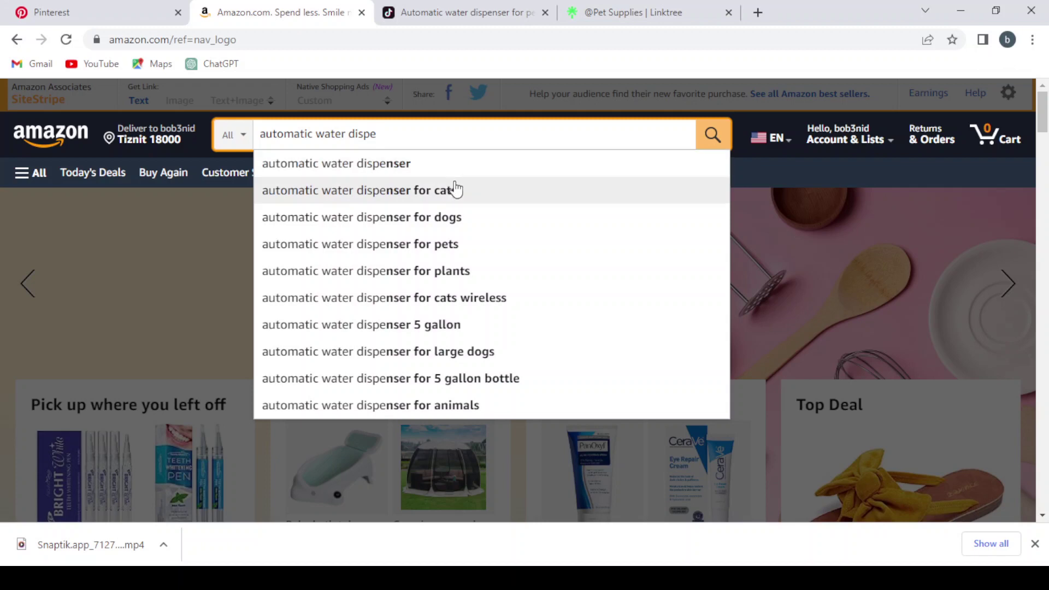
pyautogui.click(459, 244)
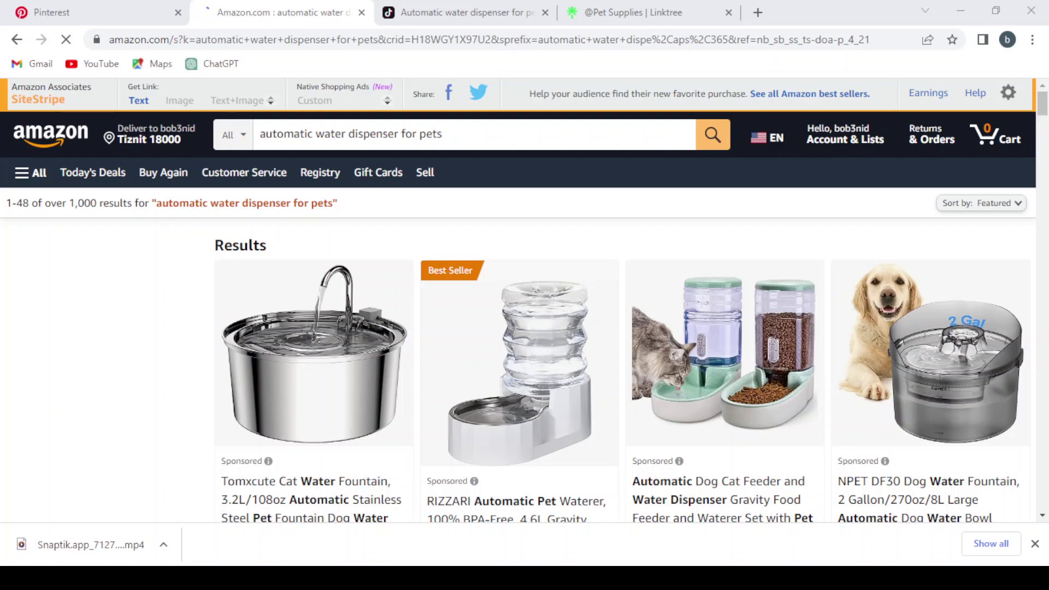
pyautogui.scroll(-1, 772, 247)
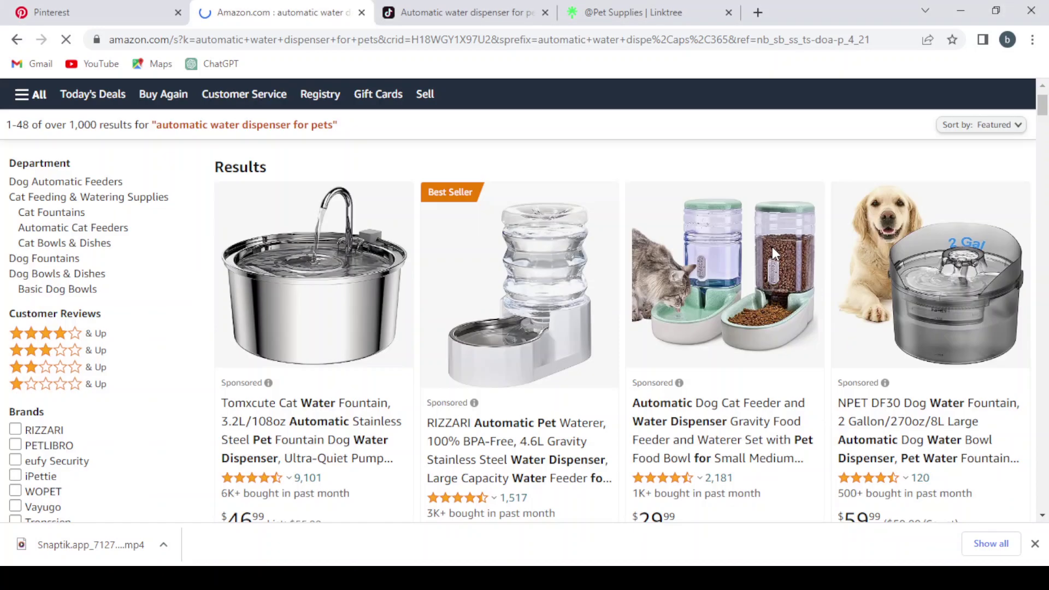
pyautogui.scroll(-1, 773, 248)
pyautogui.scroll(-5, 772, 247)
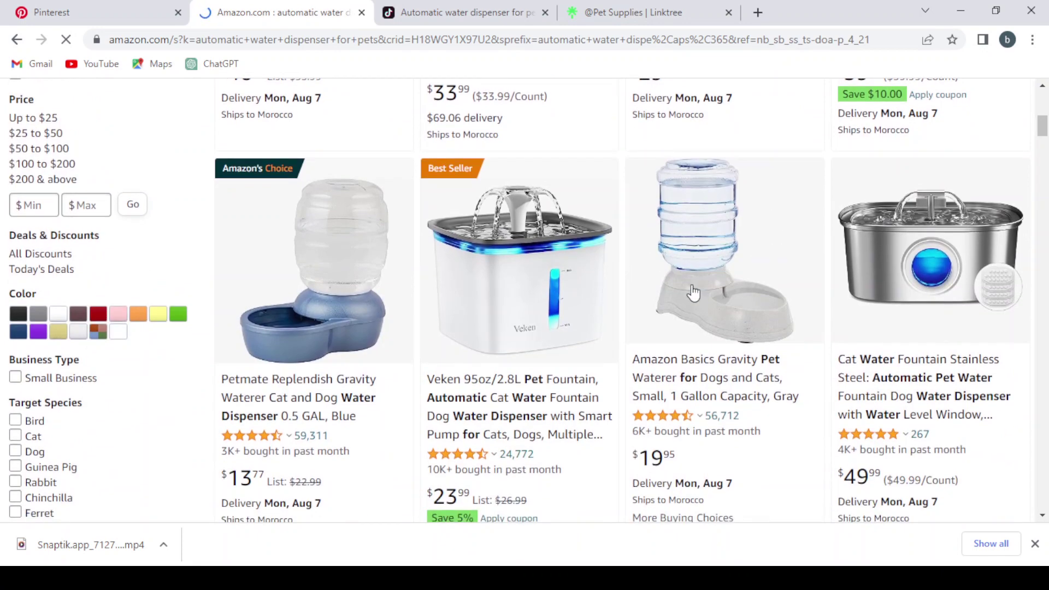
# Step: Replay the TikTok pet dispenser video partway, then return to the Amazon search results
pyautogui.click(467, 12)
pyautogui.scroll(2, 247, 327)
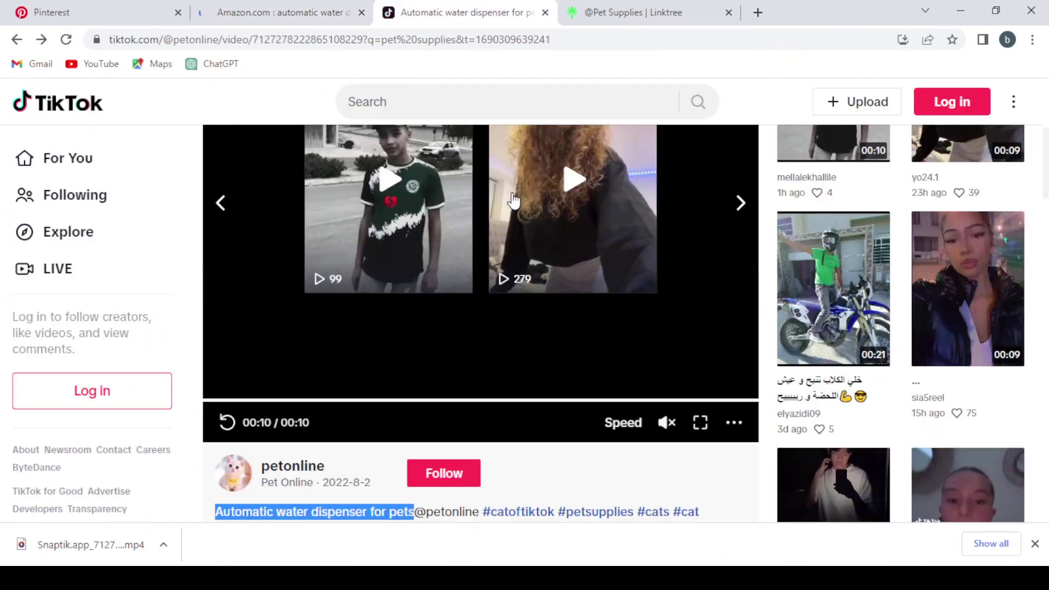
pyautogui.scroll(1, 248, 327)
pyautogui.scroll(-2, 274, 452)
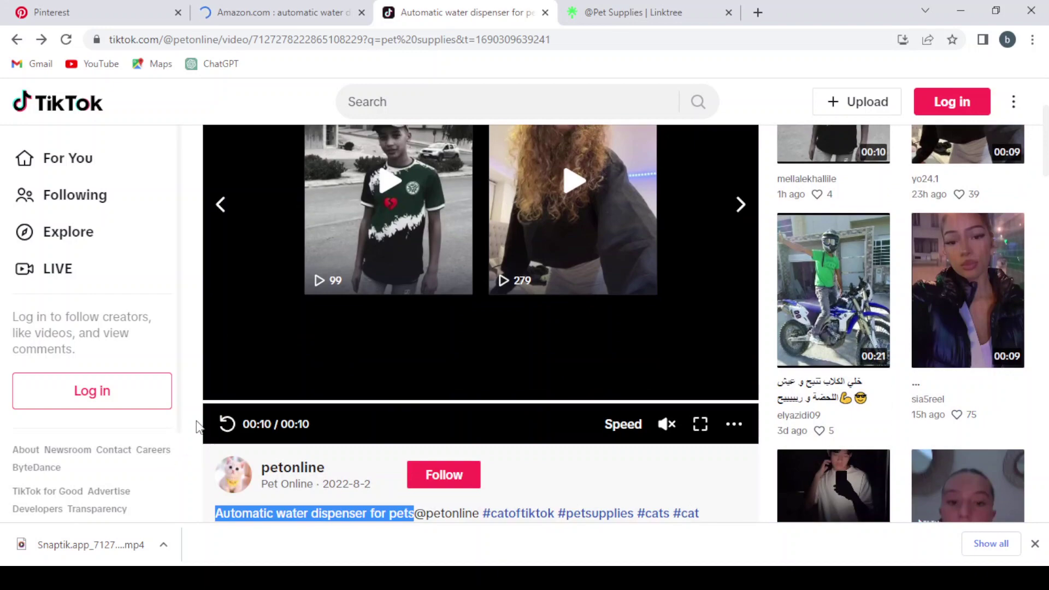
pyautogui.click(227, 428)
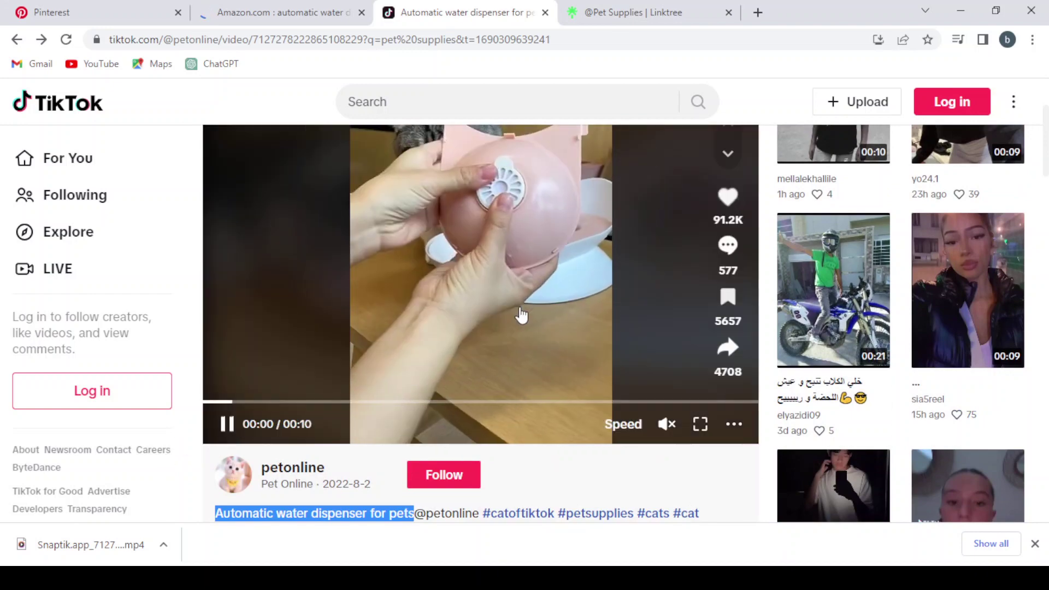
pyautogui.scroll(2, 520, 313)
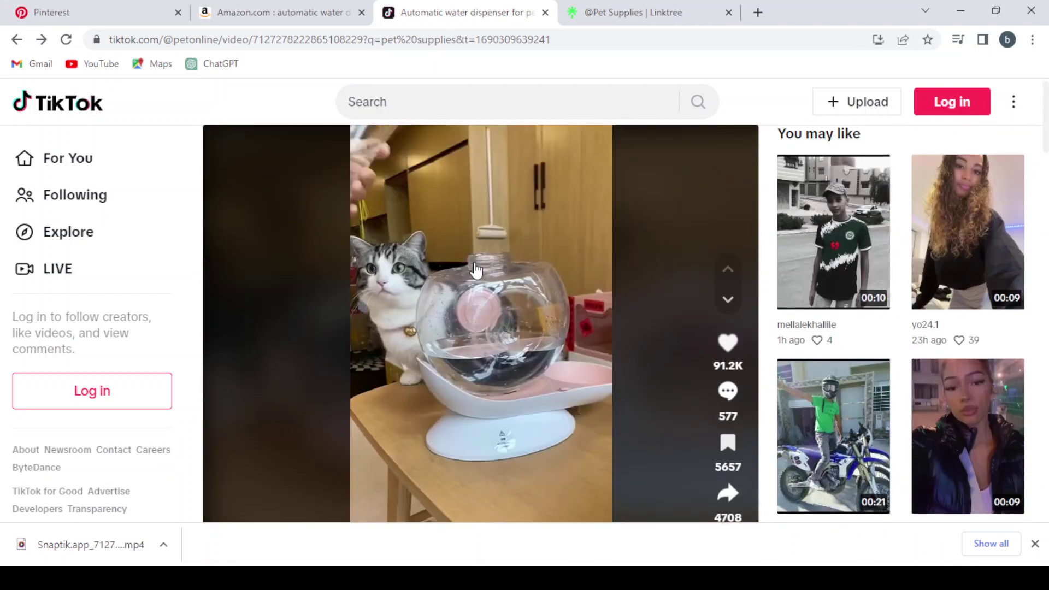
pyautogui.scroll(-1, 469, 238)
pyautogui.click(328, 394)
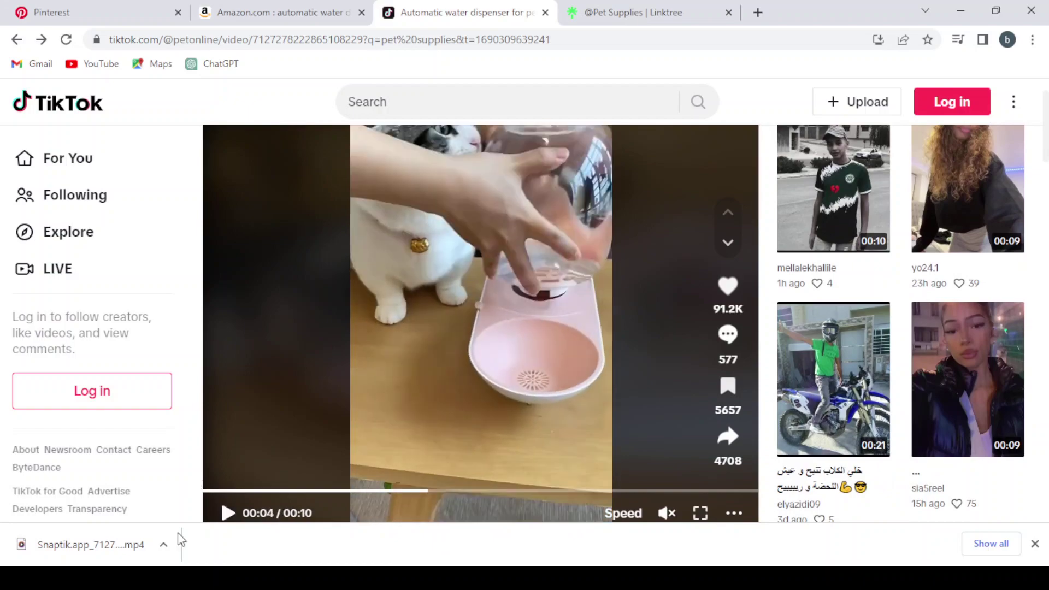
pyautogui.click(328, 13)
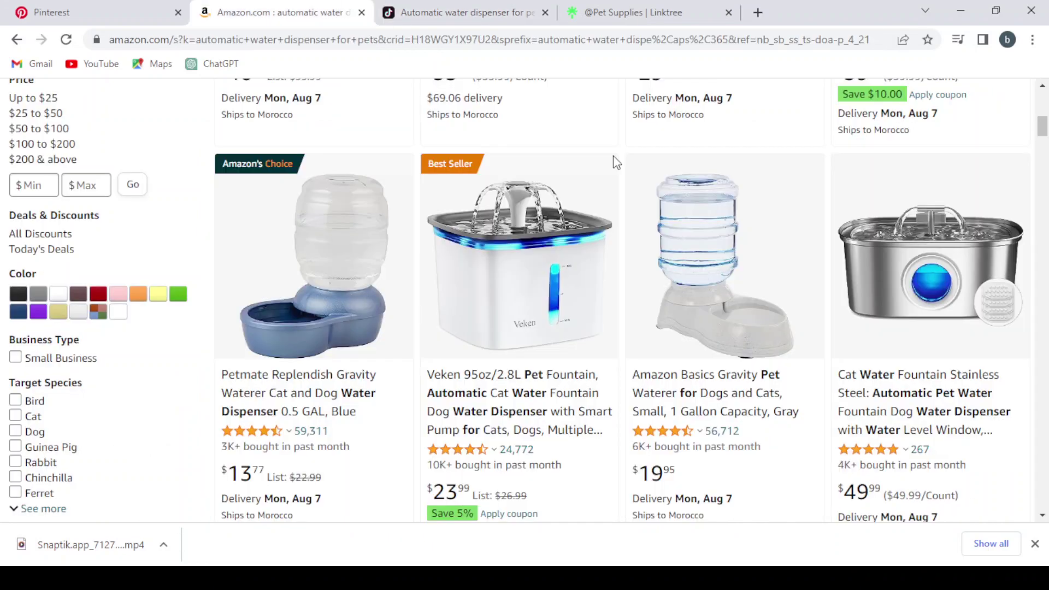
pyautogui.scroll(-1, 634, 190)
pyautogui.scroll(4, 634, 190)
pyautogui.scroll(-5, 635, 197)
pyautogui.scroll(-3, 636, 198)
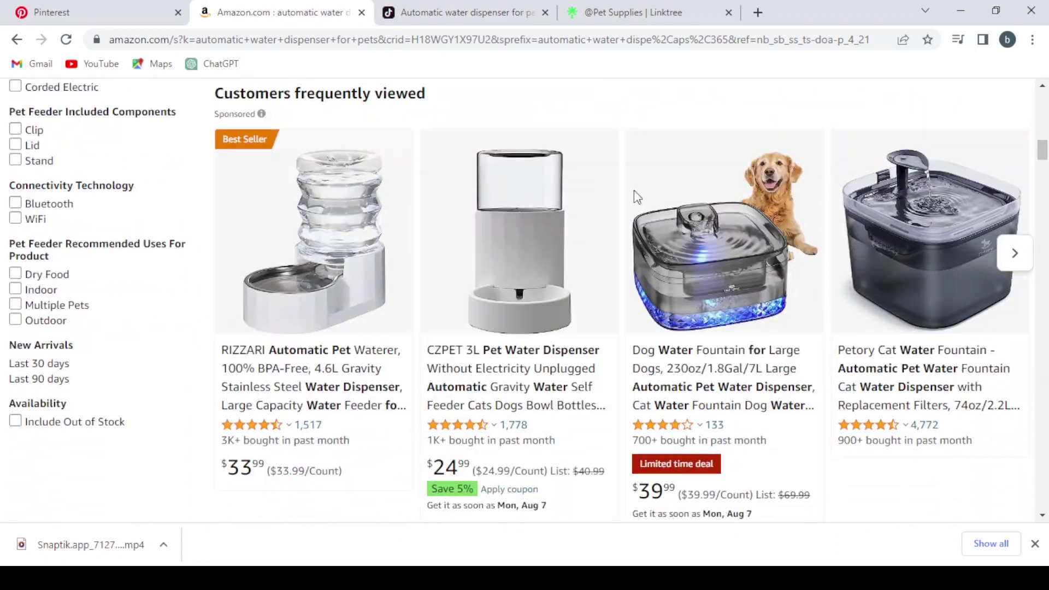
pyautogui.scroll(-2, 636, 197)
pyautogui.scroll(-2, 636, 196)
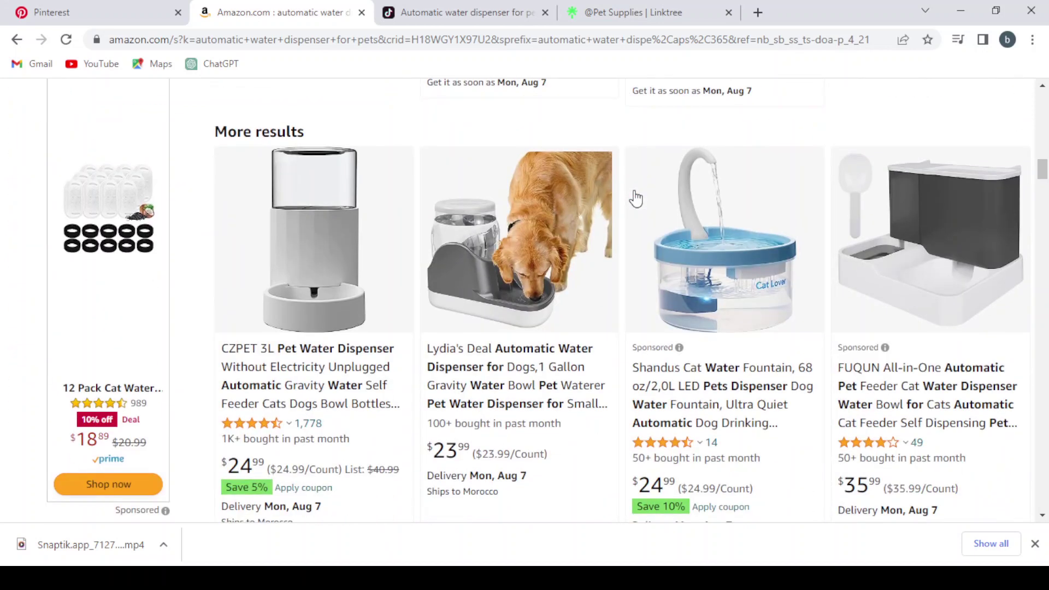
pyautogui.scroll(-1, 582, 293)
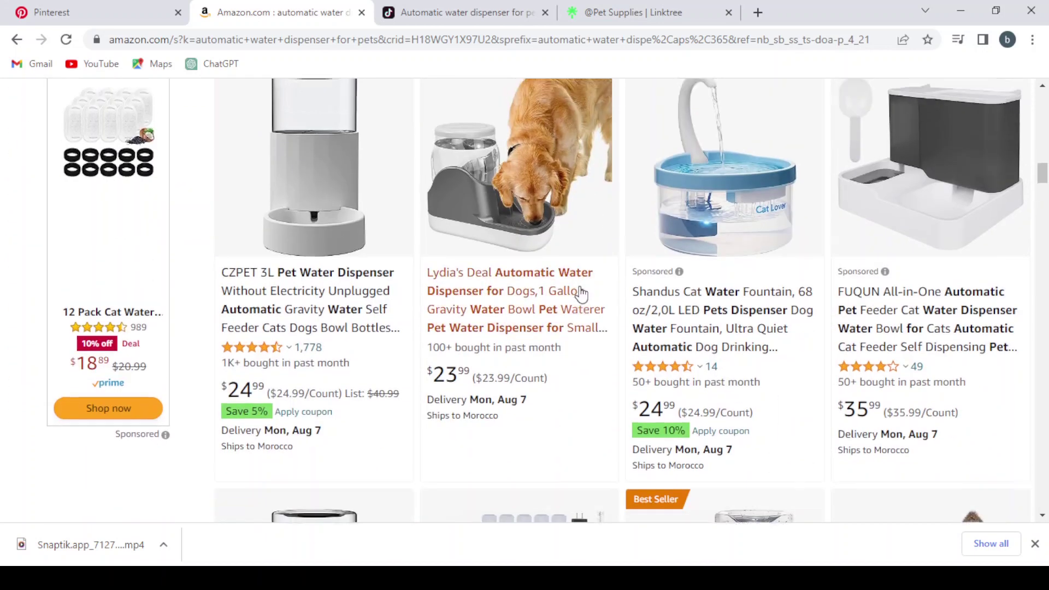
pyautogui.scroll(-1, 581, 293)
pyautogui.scroll(-3, 581, 293)
pyautogui.scroll(2, 581, 293)
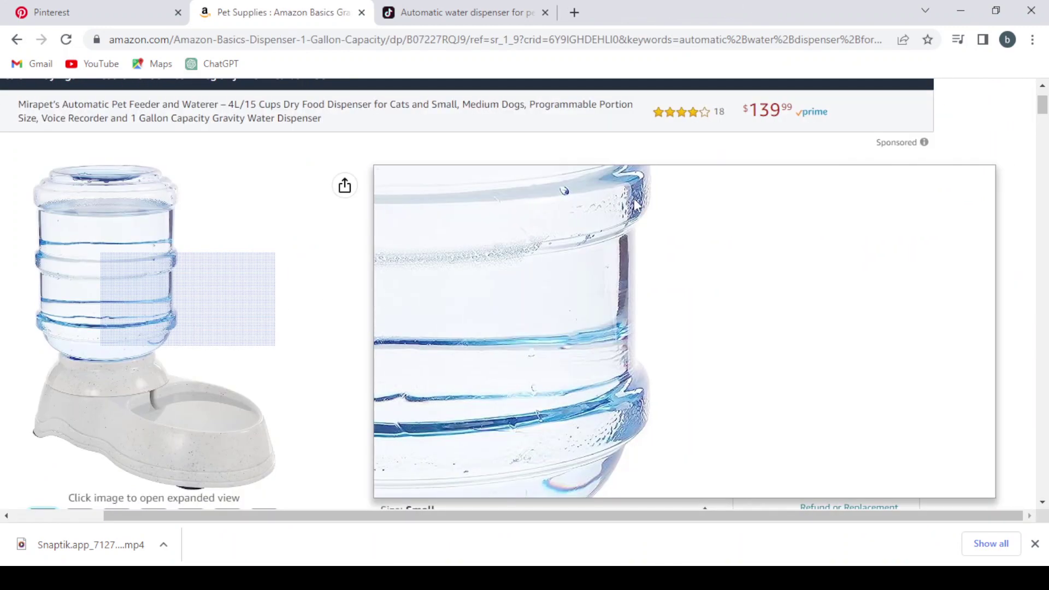
pyautogui.scroll(-1, 669, 283)
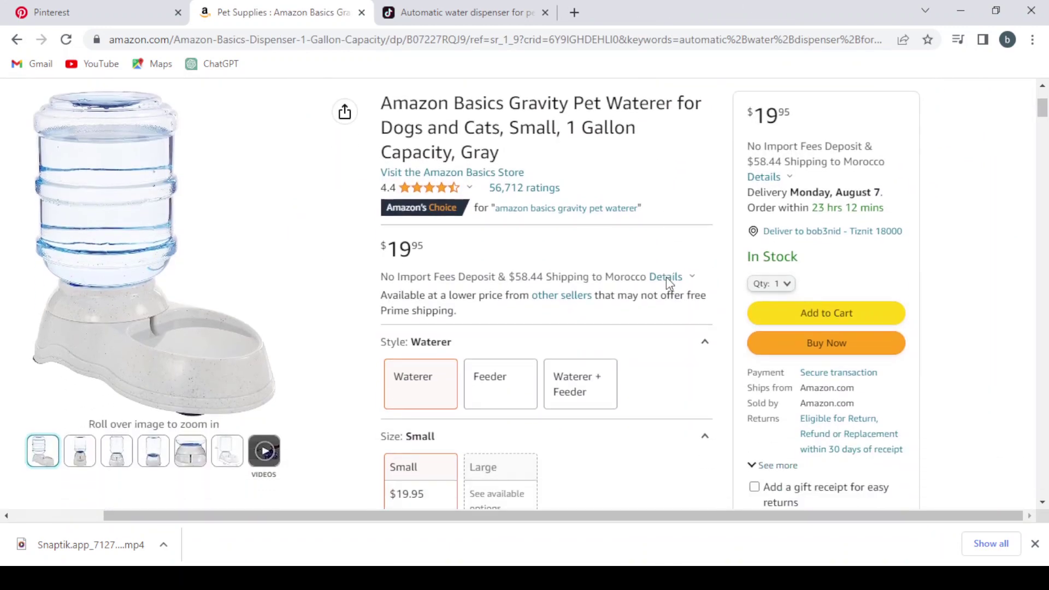
pyautogui.scroll(3, 668, 283)
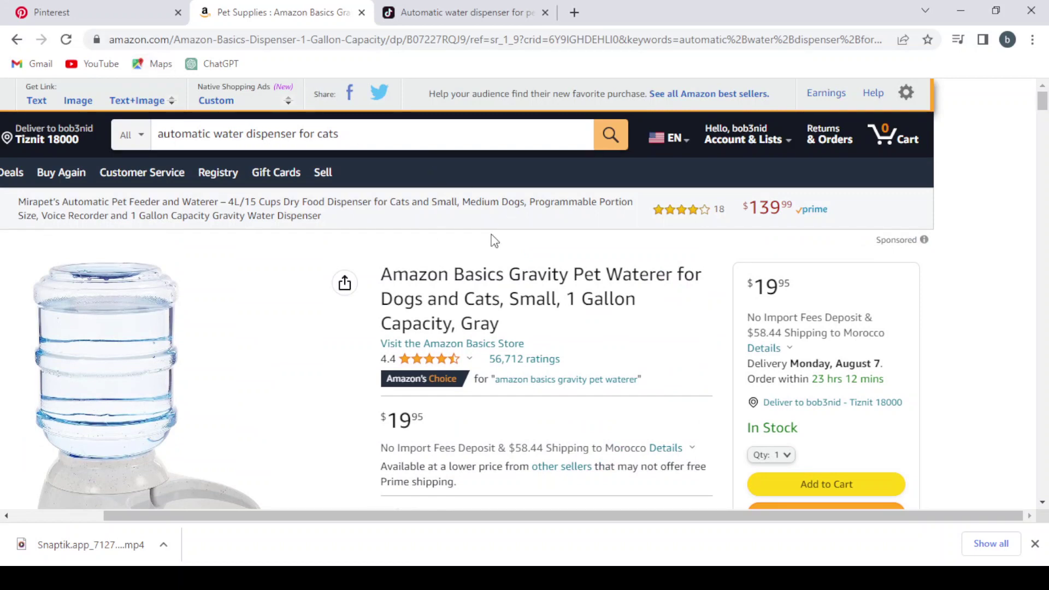
pyautogui.scroll(-1, 494, 240)
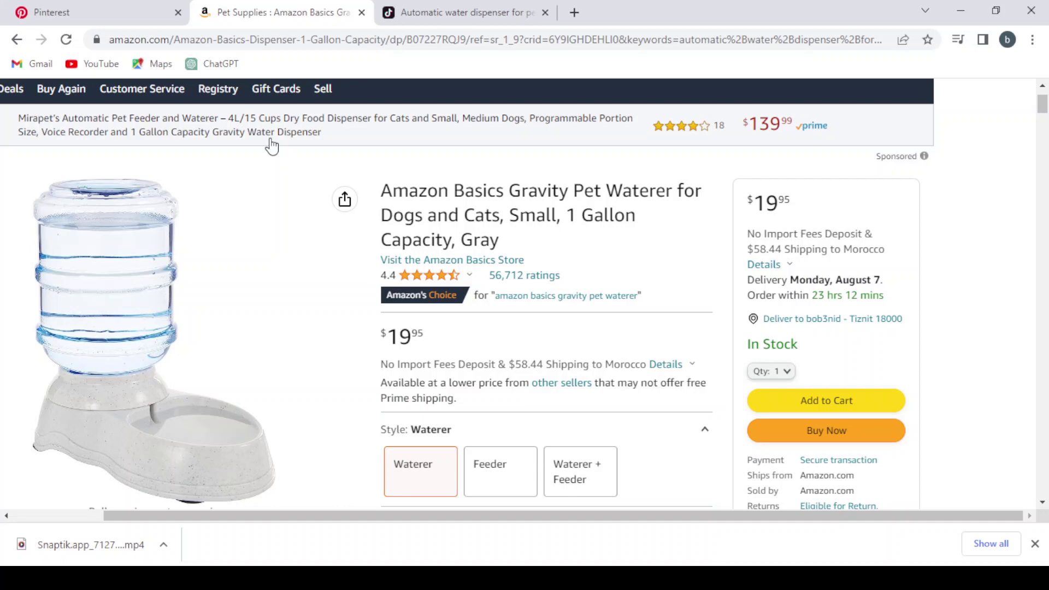
pyautogui.scroll(-1, 555, 183)
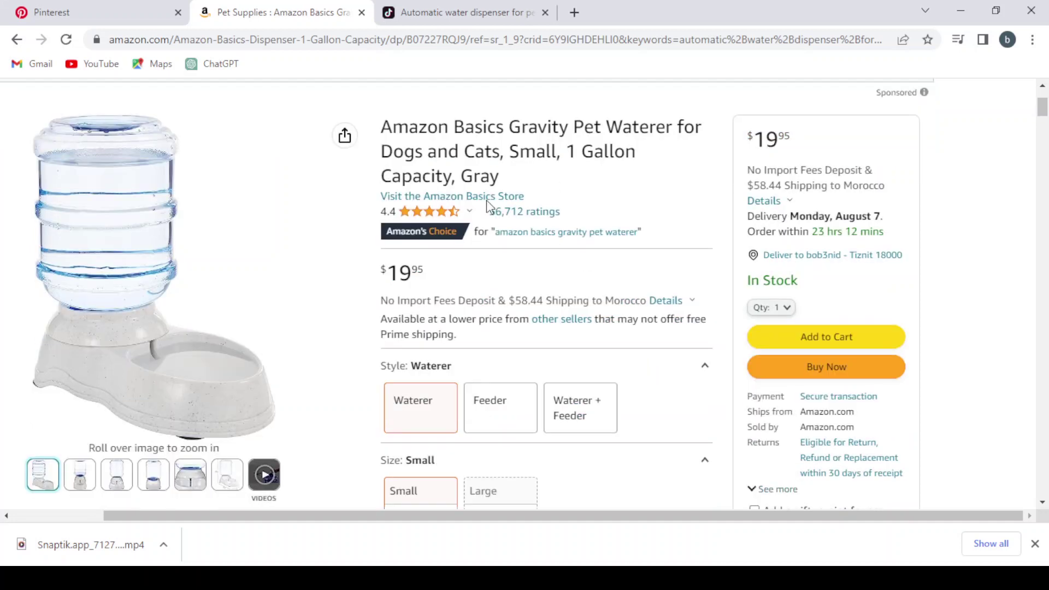
pyautogui.scroll(2, 492, 211)
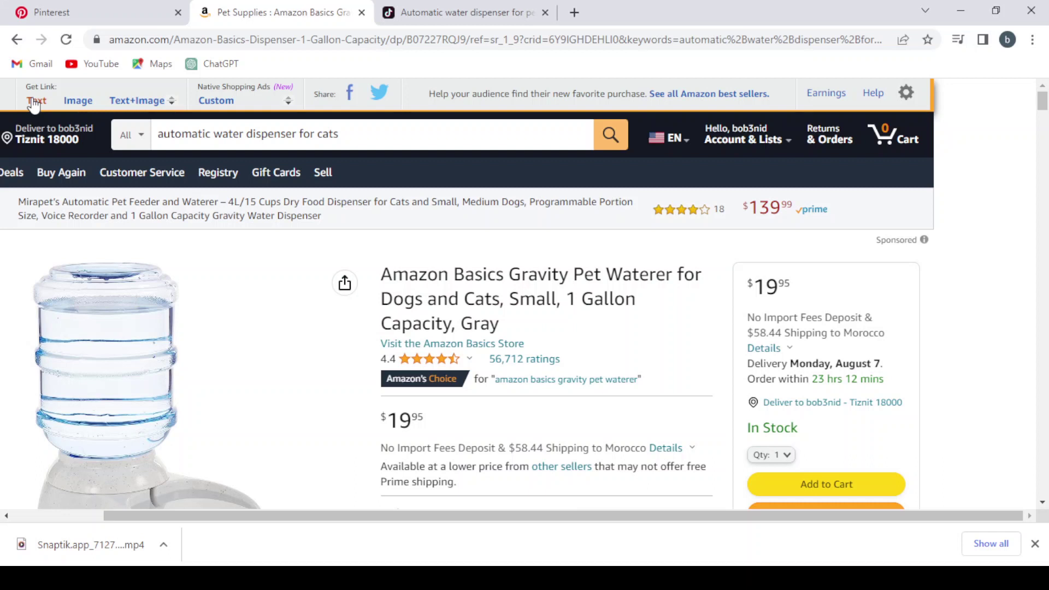
# Step: Create a SiteStripe short text link for the Amazon Basics waterer and return to Pinterest
pyautogui.click(33, 101)
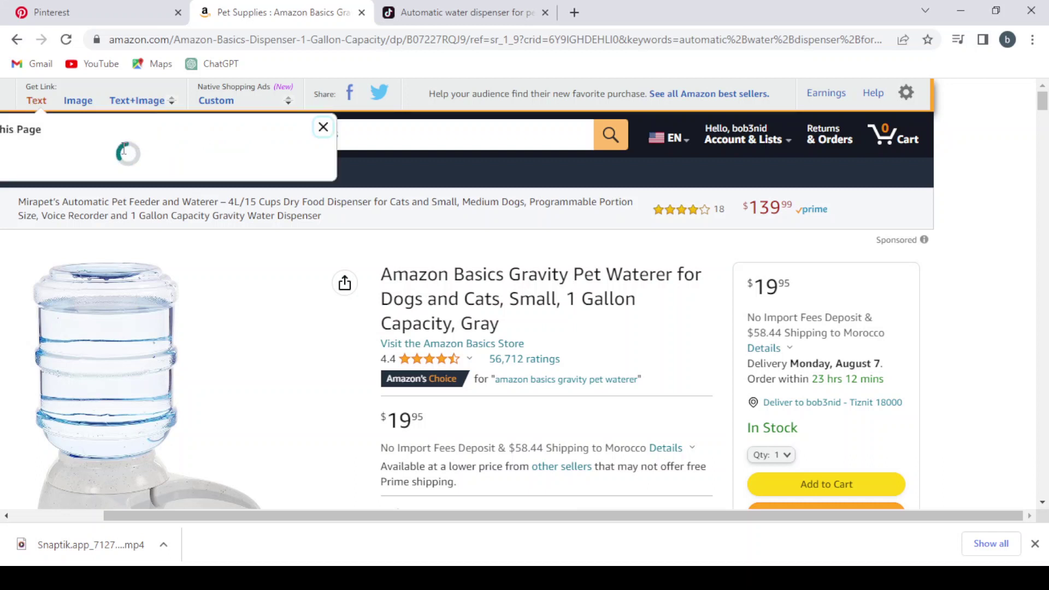
pyautogui.hscroll(-3, 117, 223)
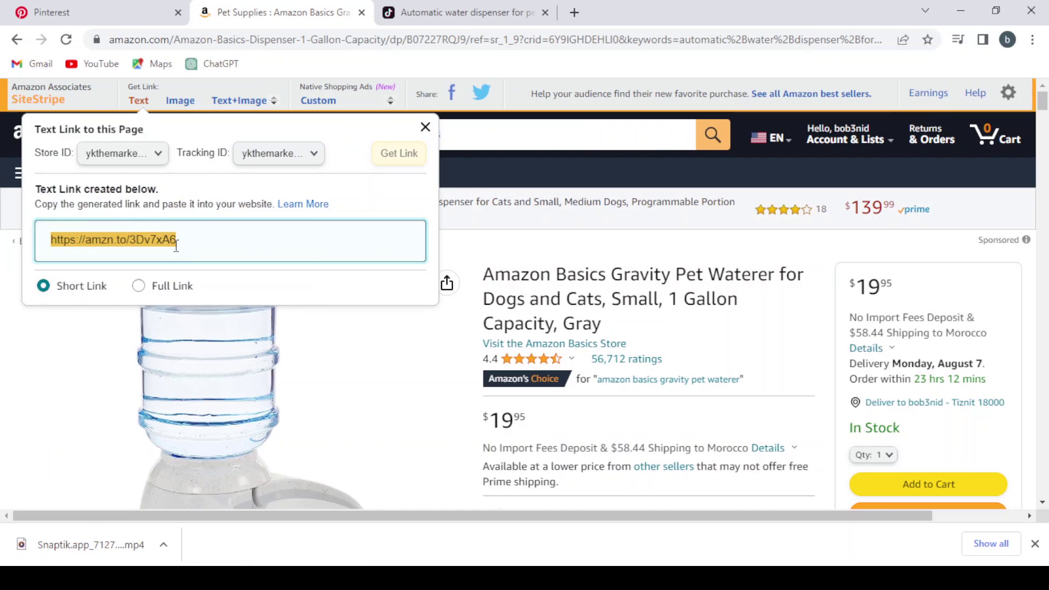
pyautogui.click(107, 10)
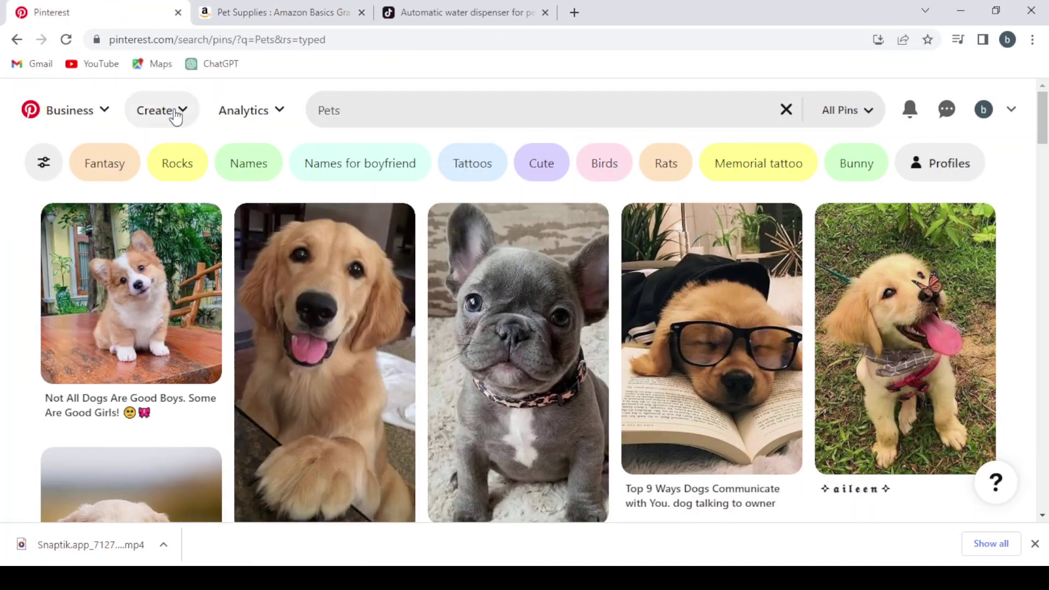
# Step: Create a new Idea Pin draft and drag the downloaded Snaptik mp4 into it
pyautogui.click(175, 116)
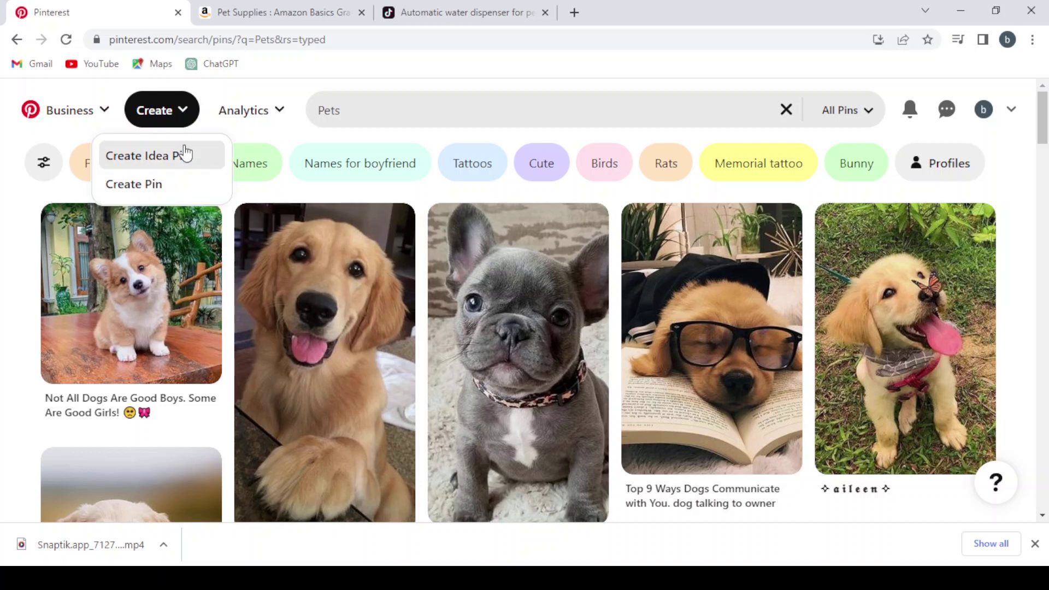
pyautogui.click(145, 169)
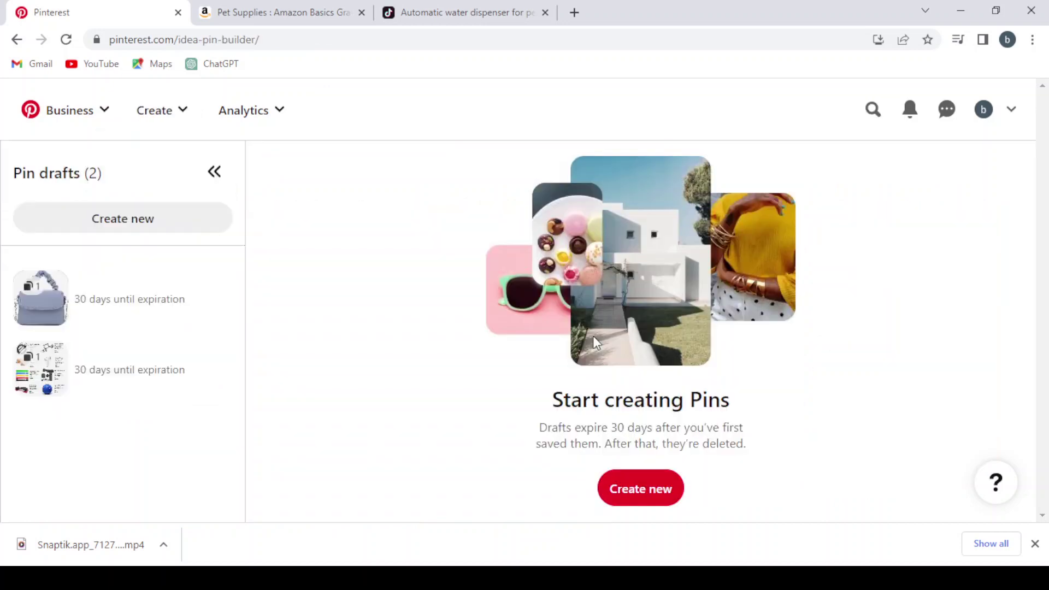
pyautogui.click(649, 489)
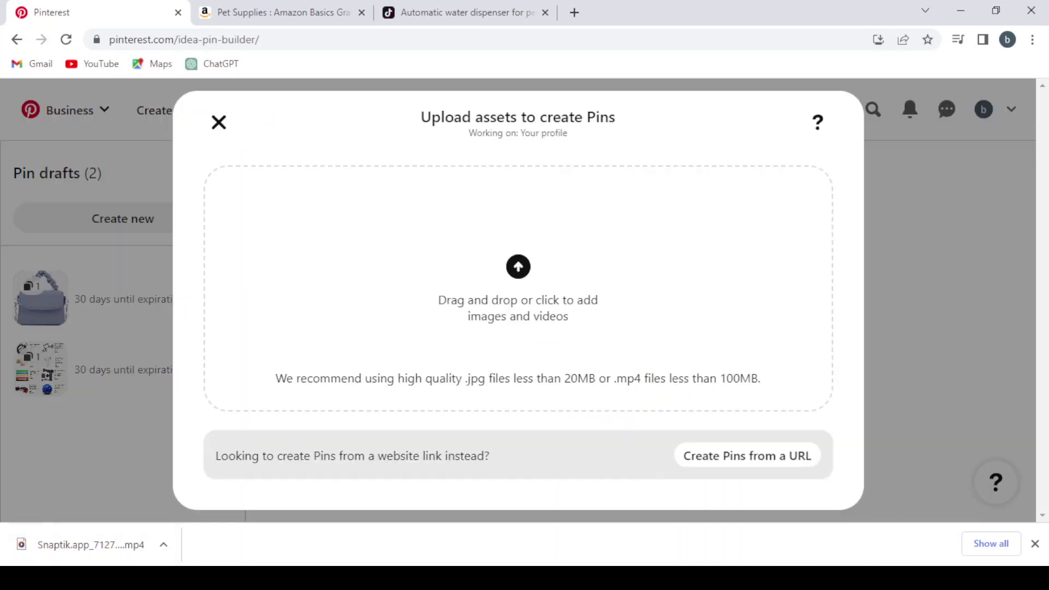
pyautogui.moveTo(81, 545); pyautogui.dragTo(519, 268)
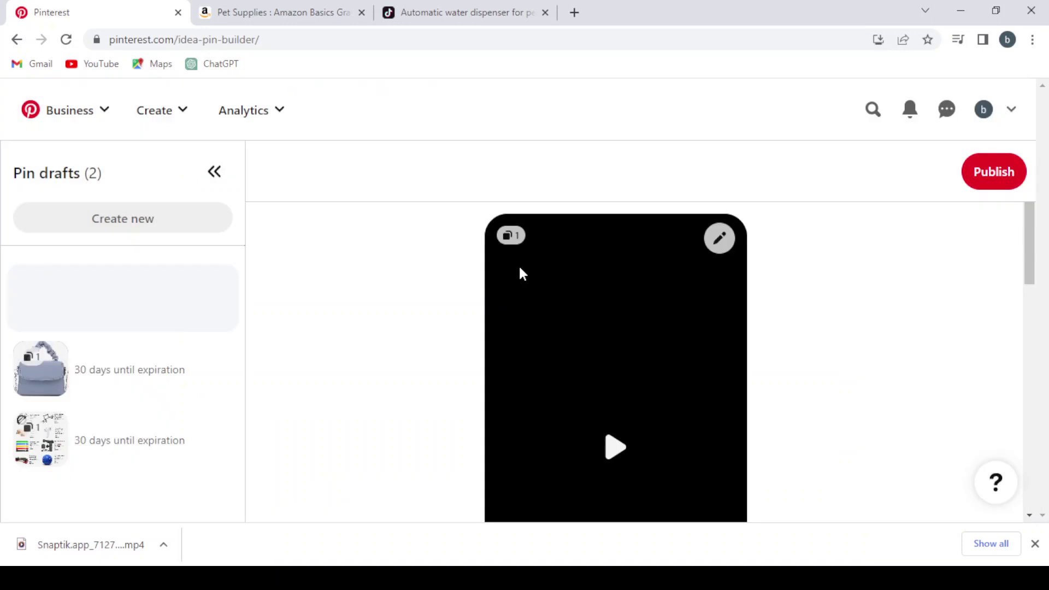
pyautogui.scroll(-2, 671, 330)
pyautogui.scroll(-4, 671, 331)
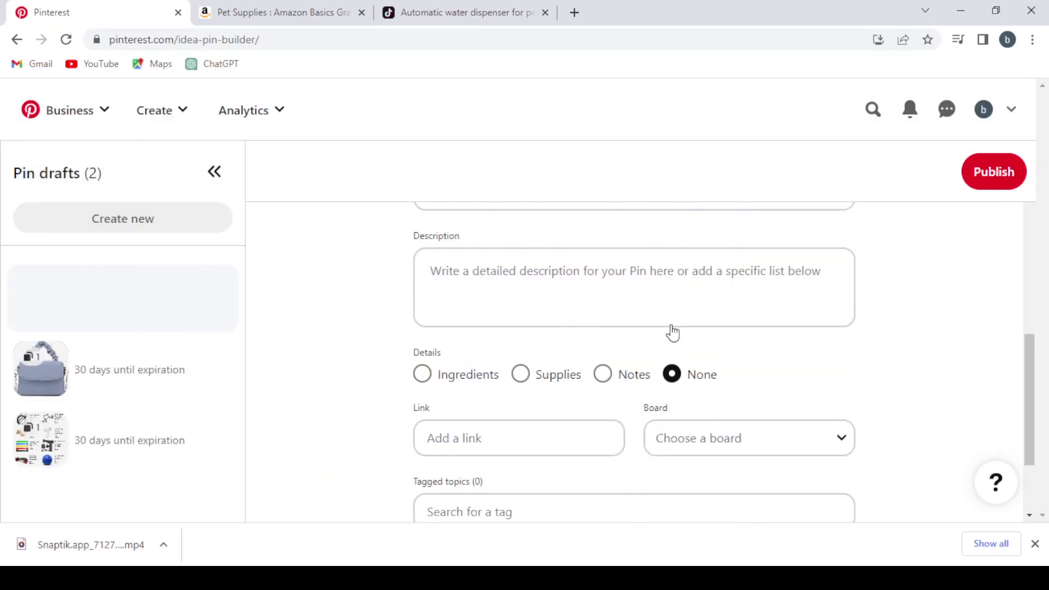
pyautogui.scroll(1, 753, 252)
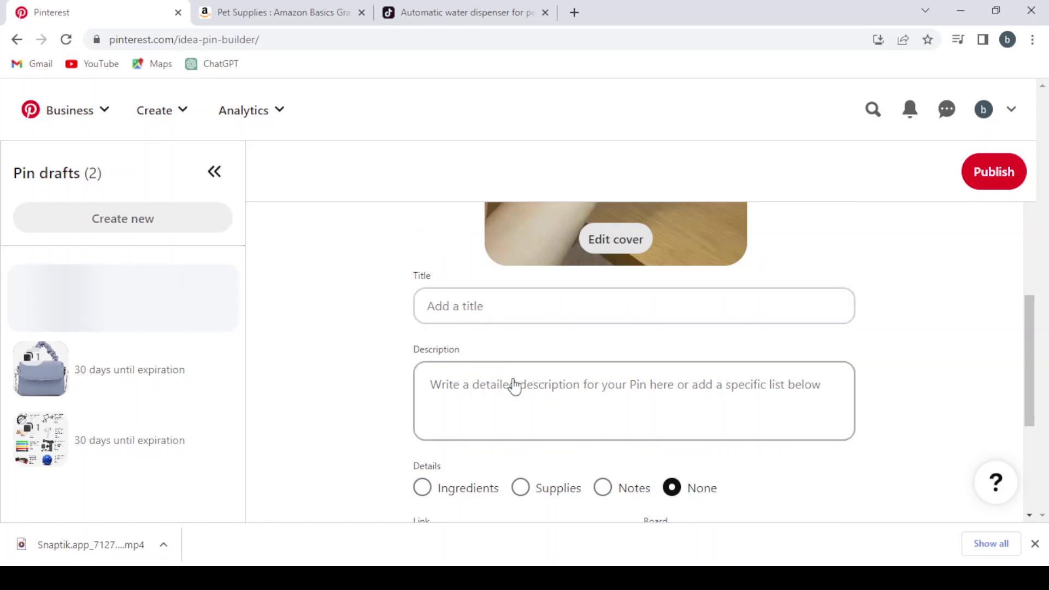
pyautogui.scroll(-2, 514, 385)
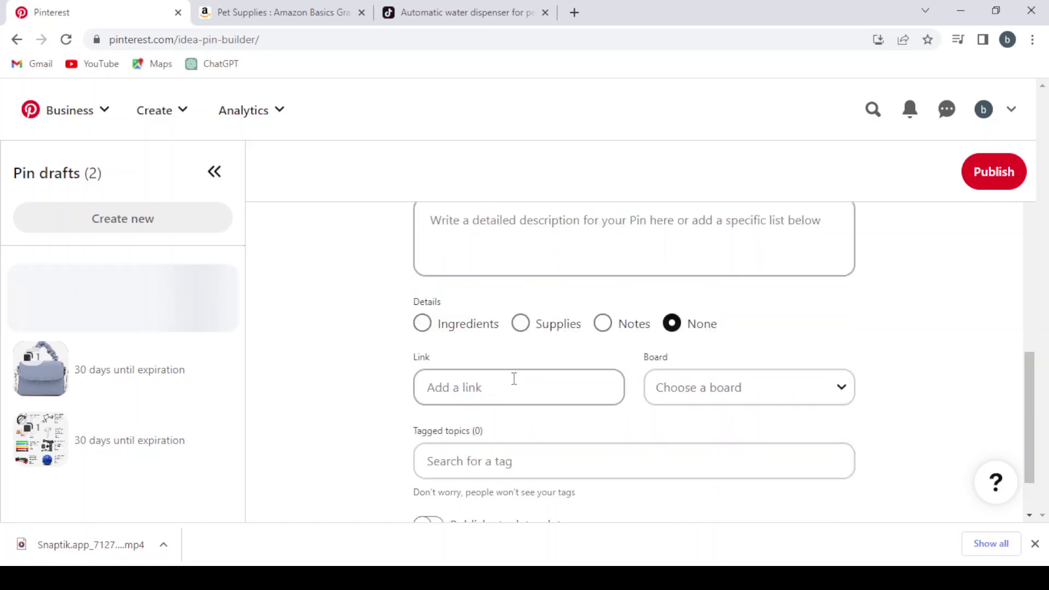
pyautogui.scroll(-1, 514, 378)
pyautogui.click(513, 334)
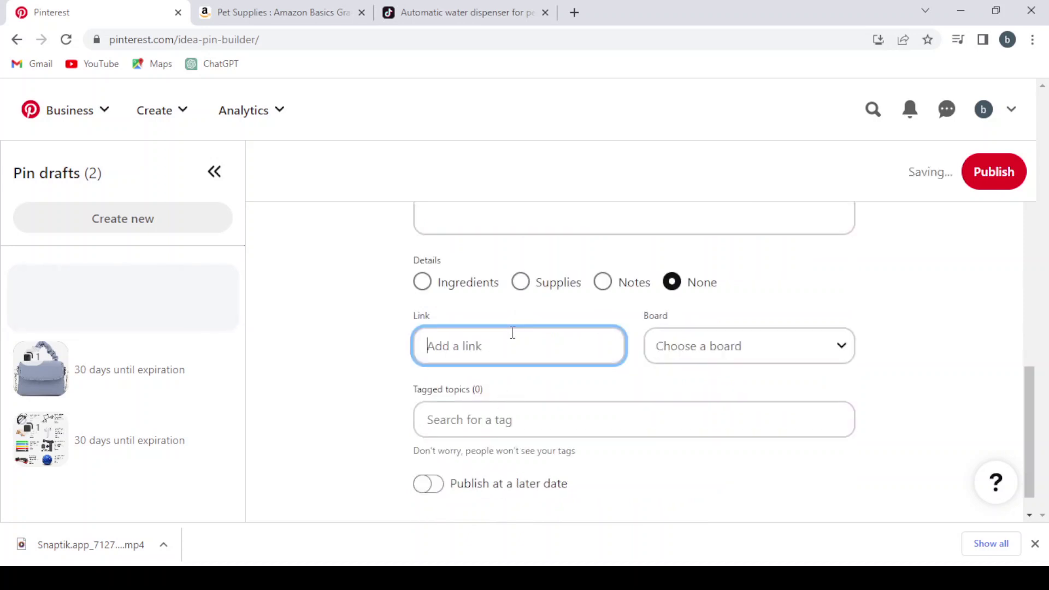
pyautogui.write('https://amzn.to/3Dv7xA6')
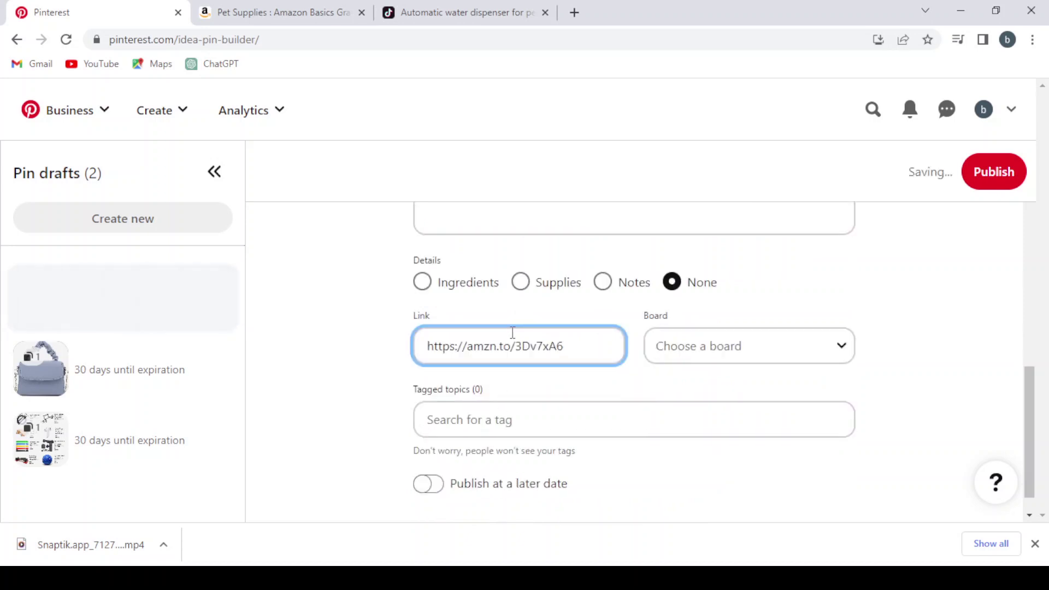
pyautogui.scroll(-1, 626, 404)
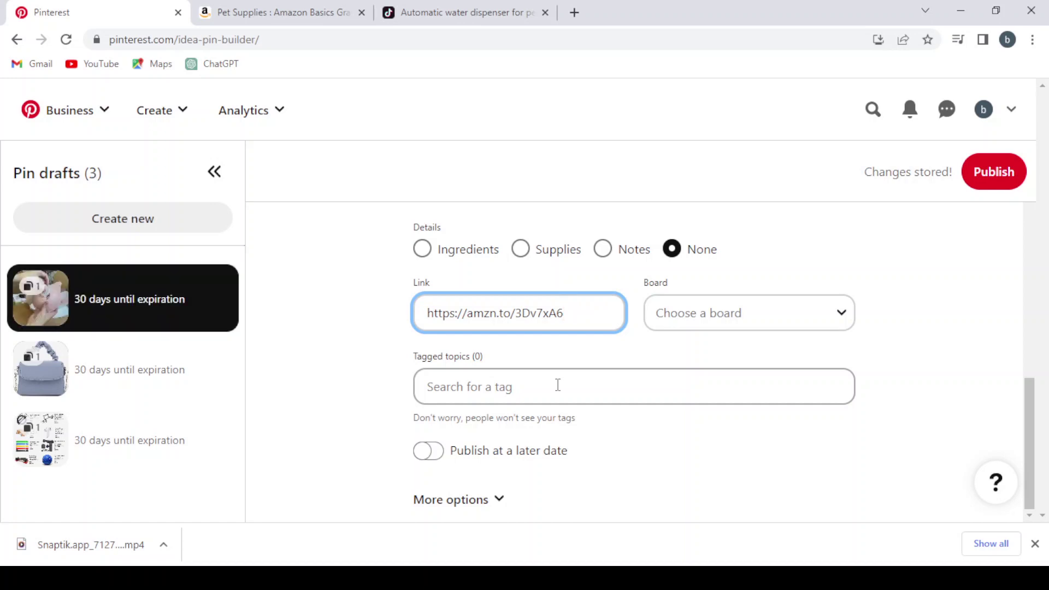
pyautogui.scroll(3, 557, 385)
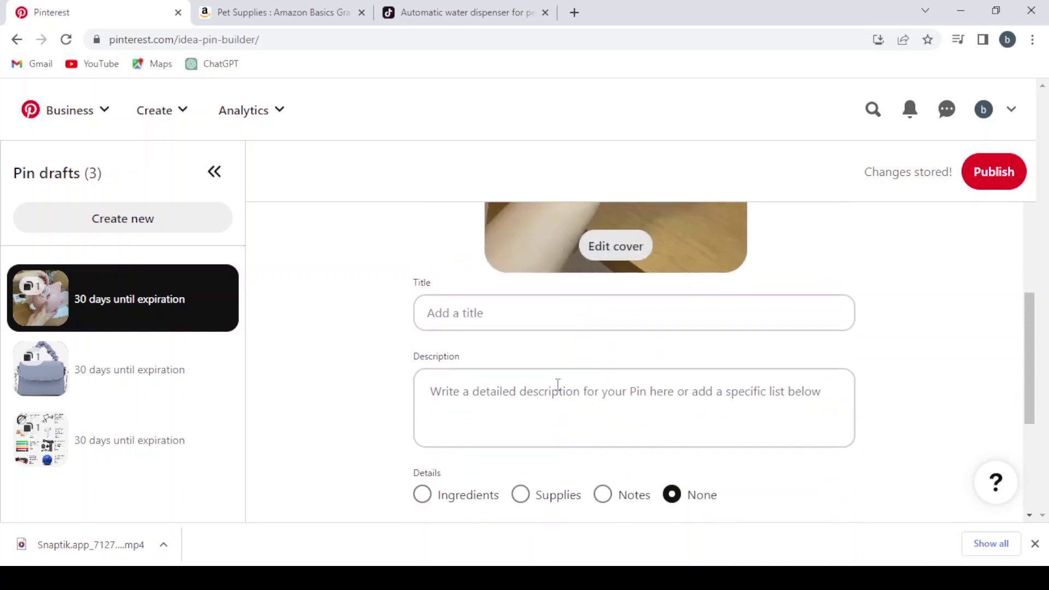
pyautogui.scroll(1, 558, 386)
pyautogui.scroll(2, 558, 386)
pyautogui.scroll(2, 558, 385)
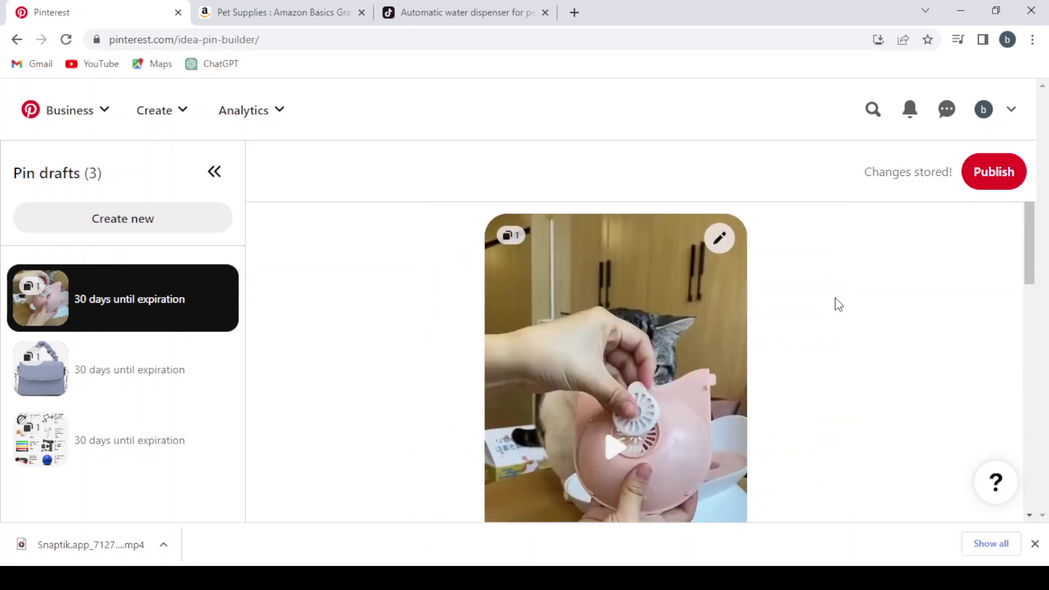
pyautogui.scroll(-1, 837, 304)
pyautogui.scroll(-3, 836, 305)
pyautogui.scroll(-2, 837, 304)
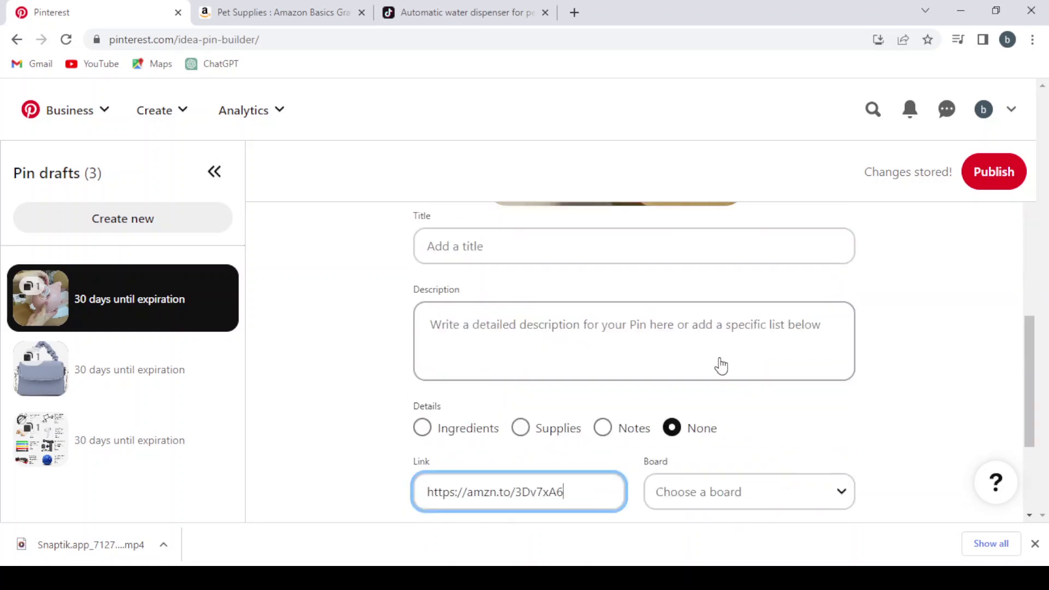
pyautogui.scroll(-1, 726, 385)
pyautogui.scroll(1, 726, 384)
pyautogui.scroll(1, 727, 385)
pyautogui.scroll(-2, 727, 384)
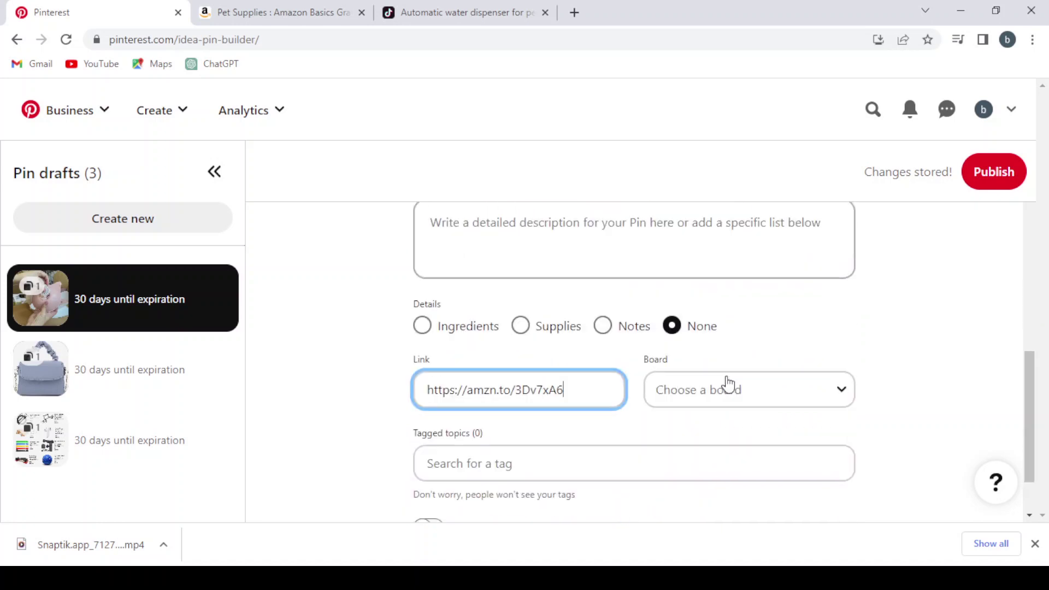
pyautogui.scroll(-1, 727, 381)
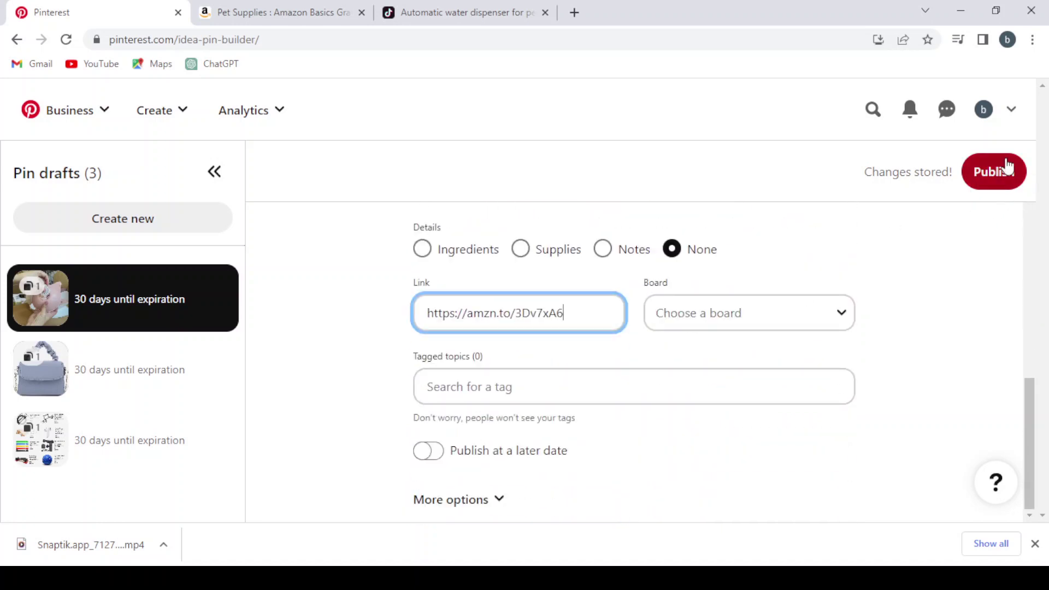